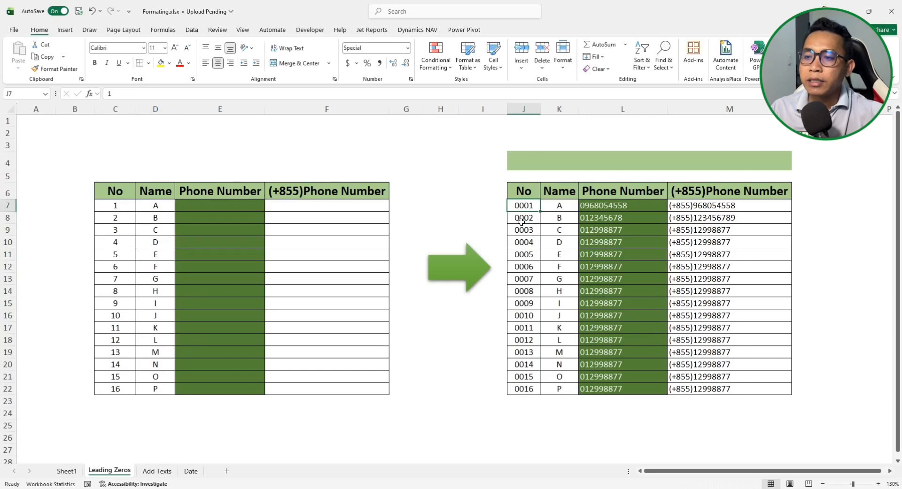
Inspect the stored values behind the example No column J7:J22
{"action": "left_click_drag", "start_coordinate": [520, 204], "coordinate": [525, 393]}
{"action": "left_click", "coordinate": [523, 390]}
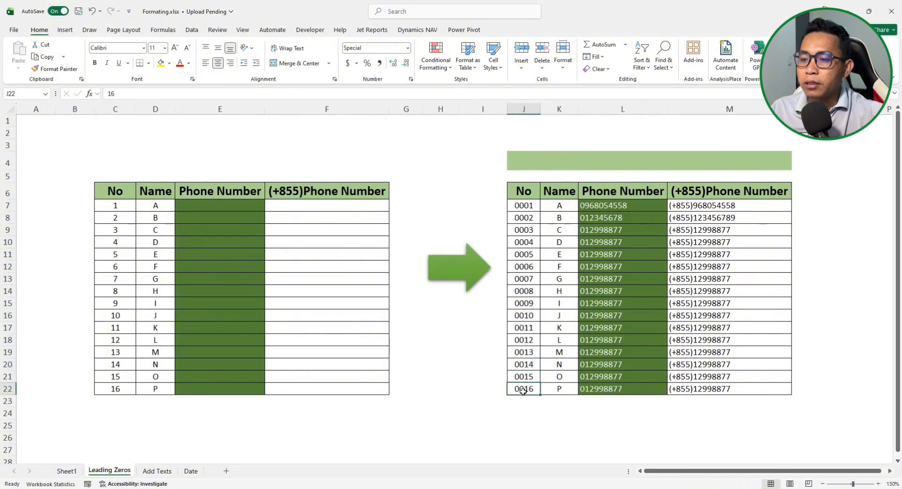
{"action": "left_click", "coordinate": [524, 207]}
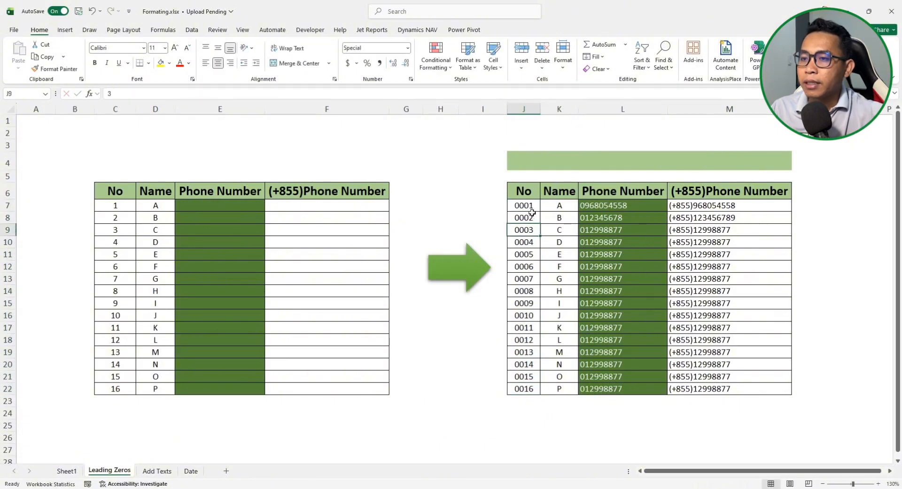
{"action": "left_click", "coordinate": [535, 230]}
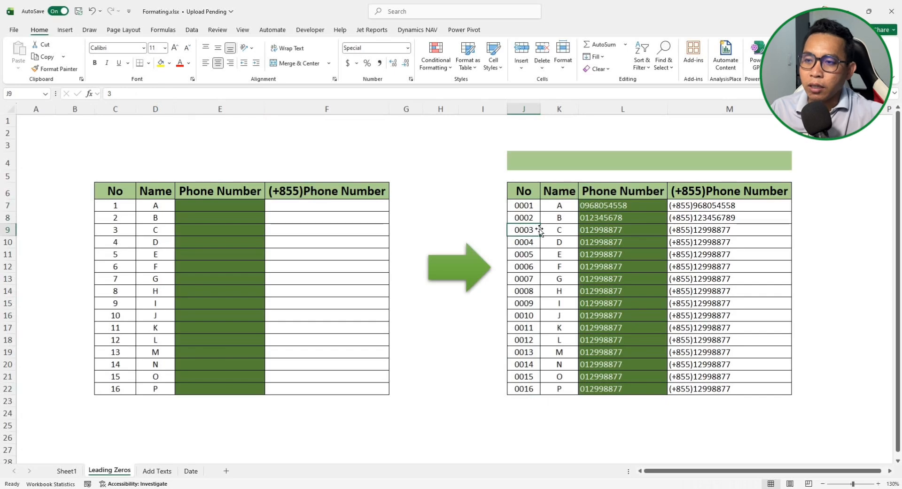
{"action": "left_click_drag", "start_coordinate": [523, 206], "coordinate": [523, 384]}
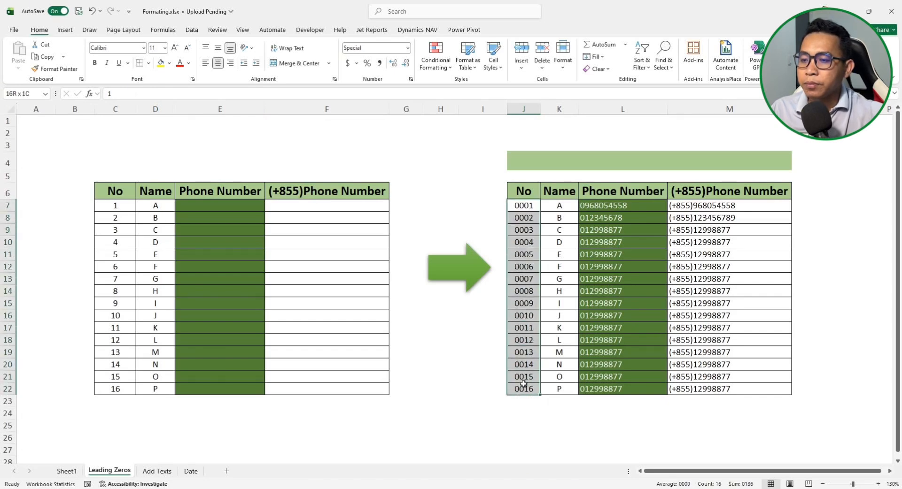
Apply the custom number format 0000 to C7:C22 so they show 0001–0016
{"action": "left_click", "coordinate": [113, 205]}
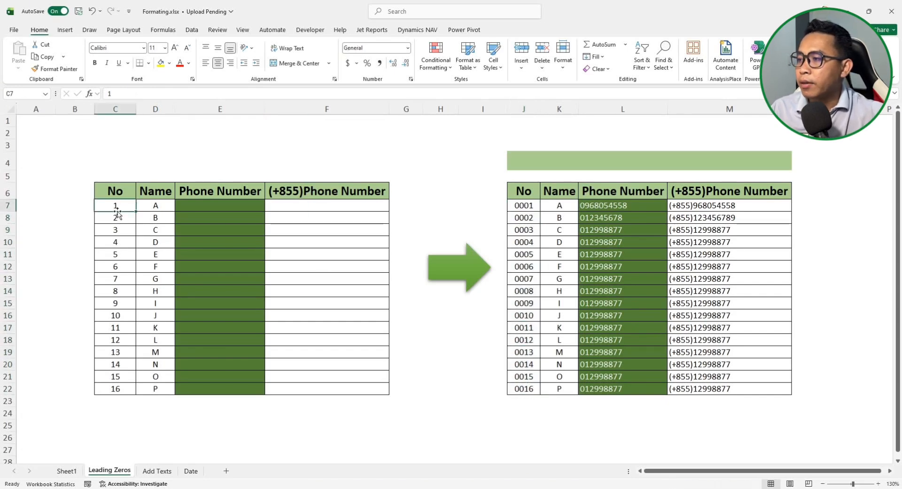
{"action": "left_click_drag", "start_coordinate": [115, 206], "coordinate": [116, 388]}
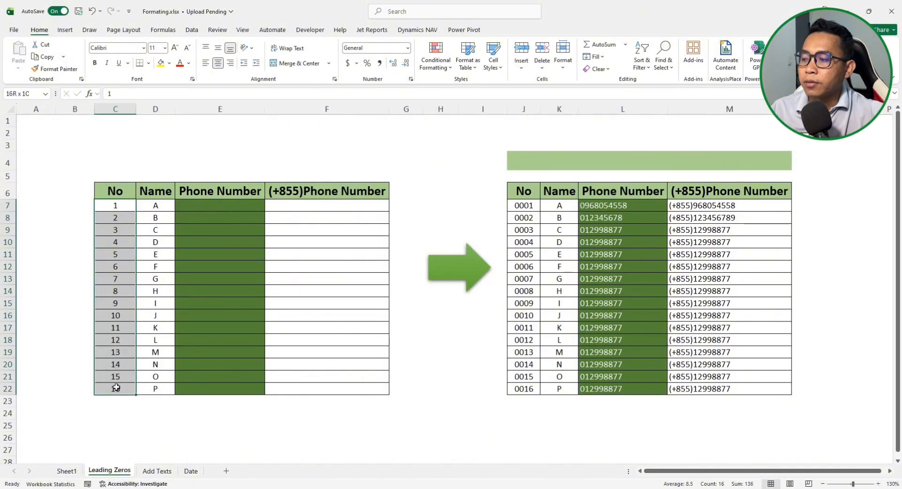
{"action": "left_click_drag", "start_coordinate": [116, 388], "coordinate": [116, 388]}
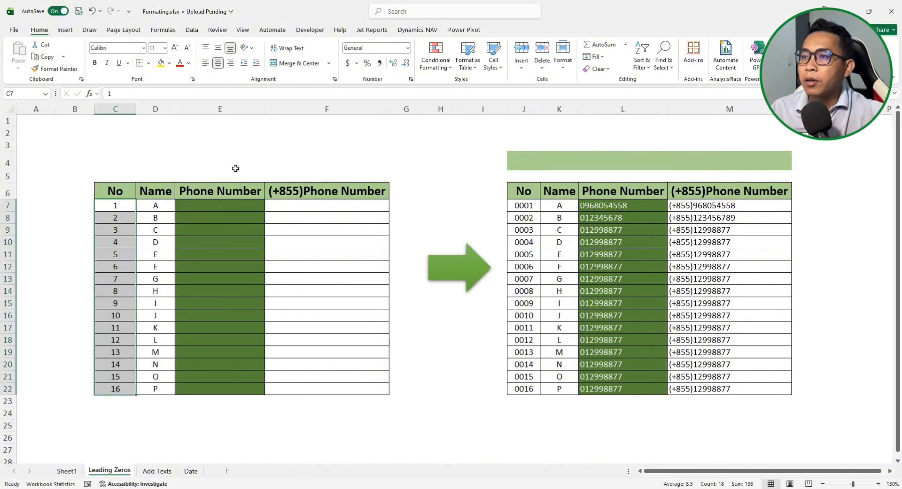
{"action": "left_click", "coordinate": [411, 81]}
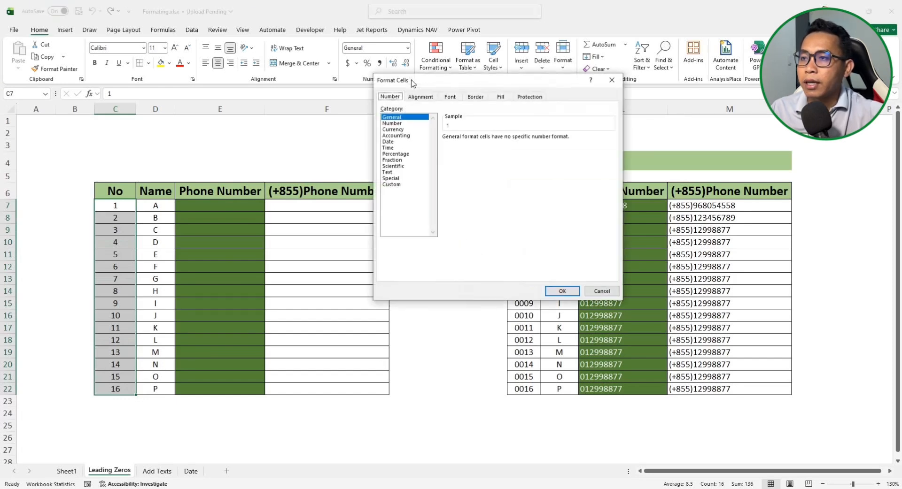
{"action": "left_click_drag", "start_coordinate": [465, 86], "coordinate": [462, 72]}
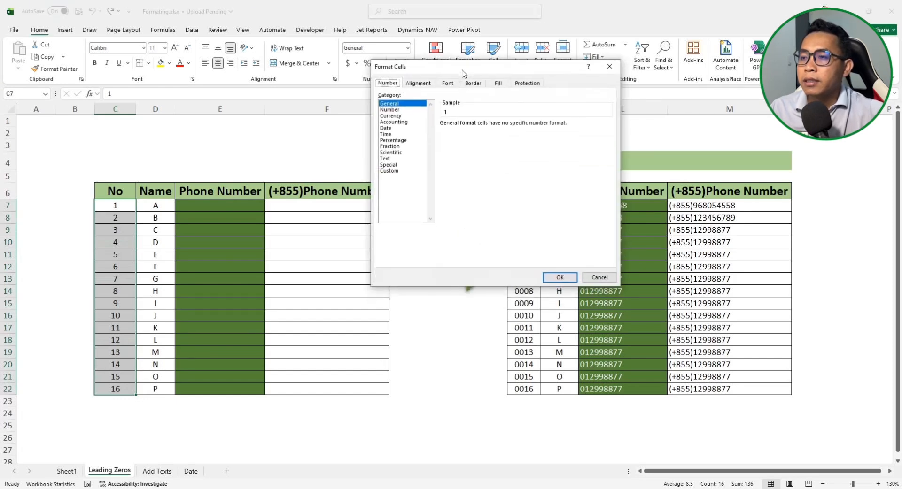
{"action": "left_click", "coordinate": [388, 174]}
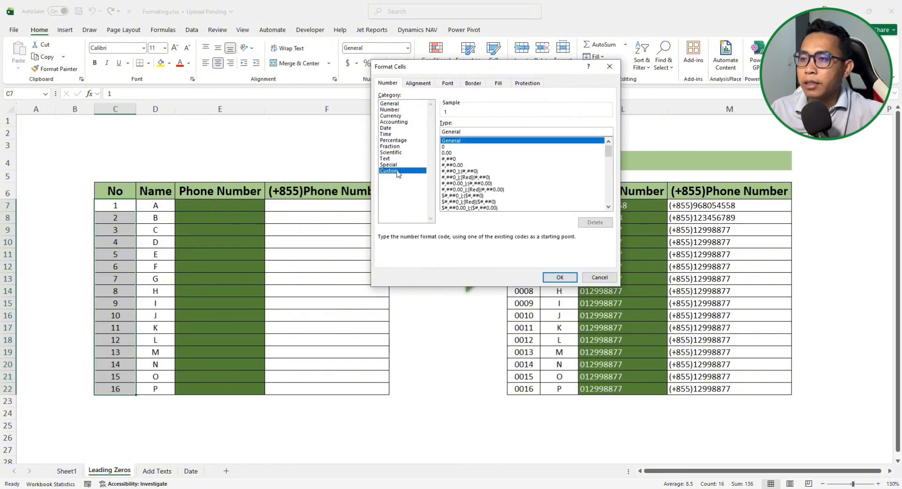
{"action": "double_click", "coordinate": [472, 131]}
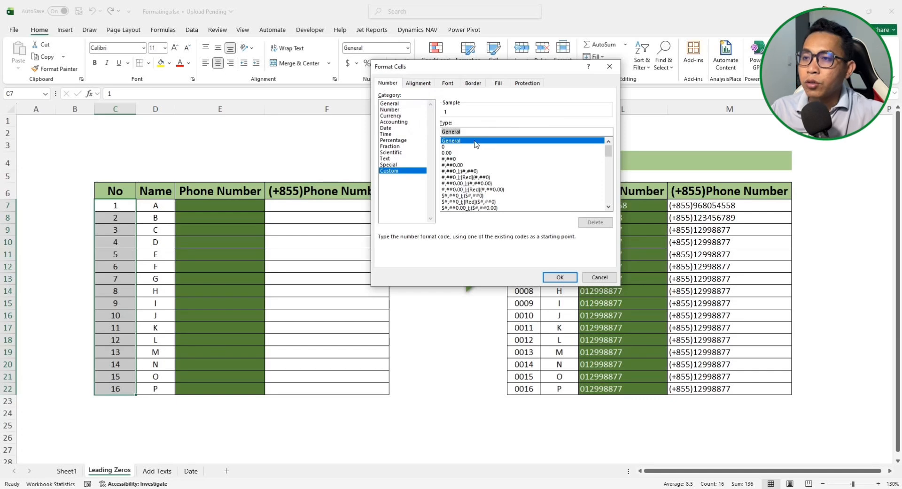
{"action": "type", "text": "0000"}
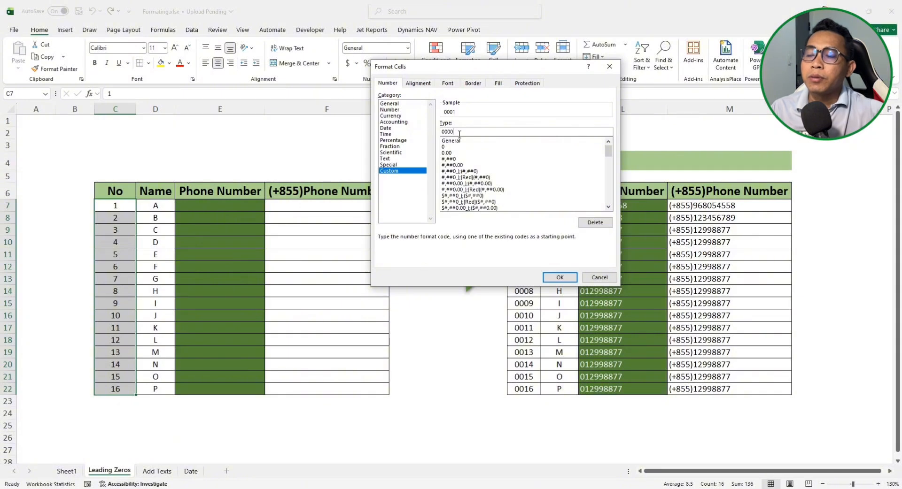
{"action": "left_click", "coordinate": [560, 277]}
{"action": "left_click", "coordinate": [114, 240]}
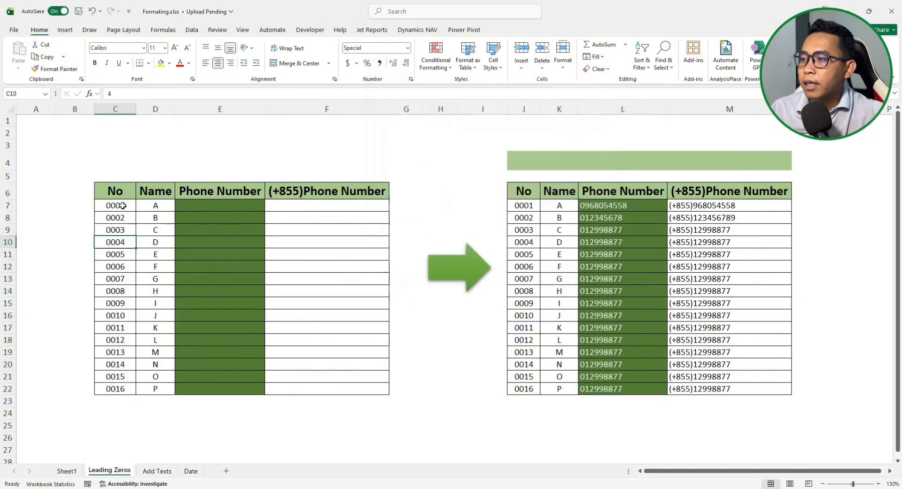
{"action": "left_click", "coordinate": [120, 205]}
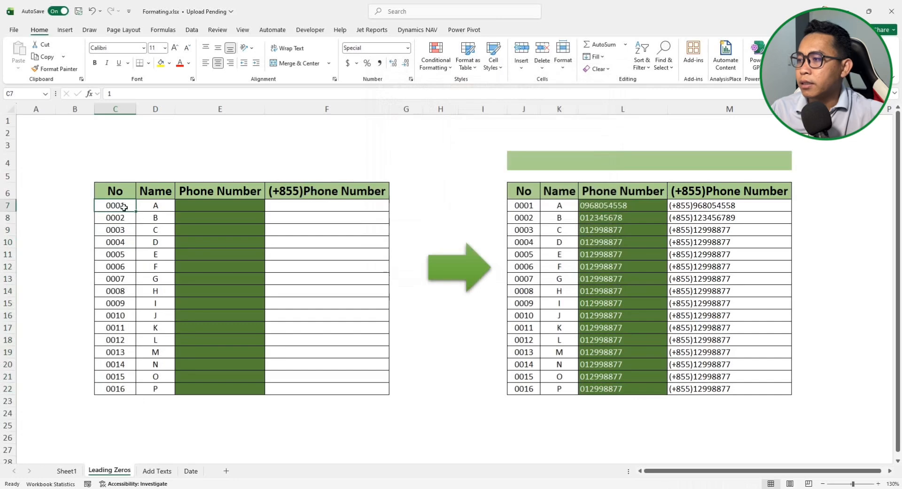
{"action": "left_click_drag", "start_coordinate": [122, 207], "coordinate": [126, 378]}
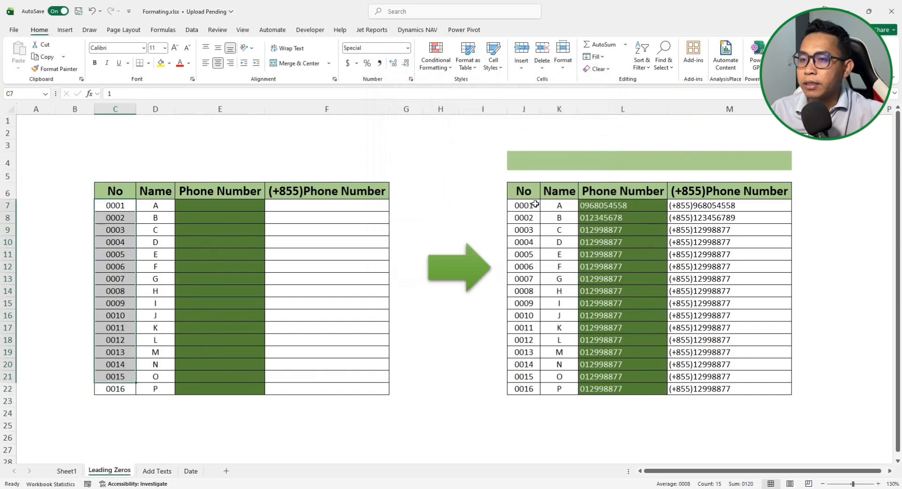
{"action": "left_click_drag", "start_coordinate": [528, 206], "coordinate": [531, 386]}
{"action": "left_click_drag", "start_coordinate": [104, 262], "coordinate": [108, 256]}
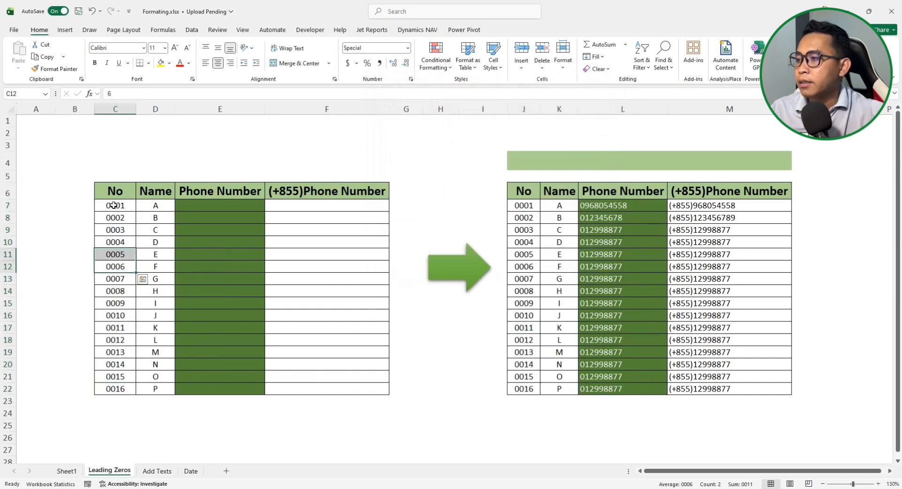
{"action": "left_click", "coordinate": [115, 205]}
{"action": "left_click", "coordinate": [118, 303]}
{"action": "left_click", "coordinate": [121, 327]}
{"action": "left_click", "coordinate": [120, 293]}
{"action": "left_click", "coordinate": [120, 331]}
{"action": "left_click_drag", "start_coordinate": [120, 350], "coordinate": [120, 342]}
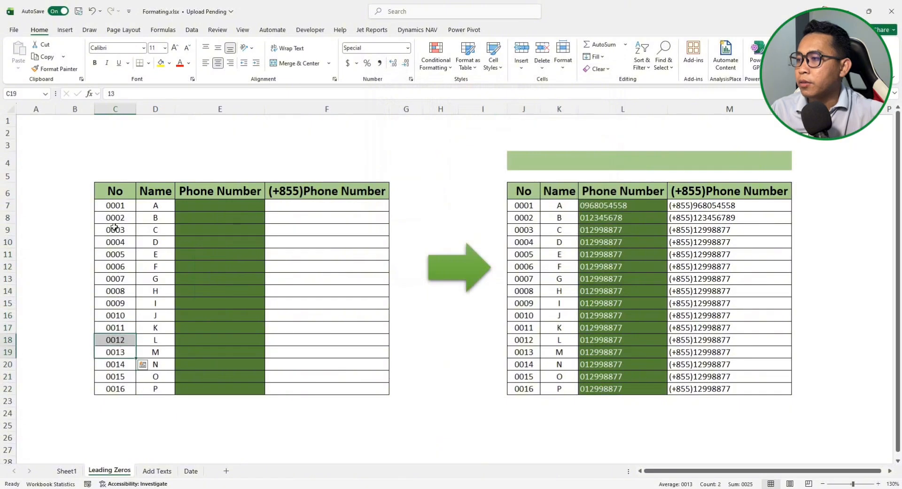
{"action": "left_click", "coordinate": [116, 218]}
{"action": "left_click", "coordinate": [117, 207]}
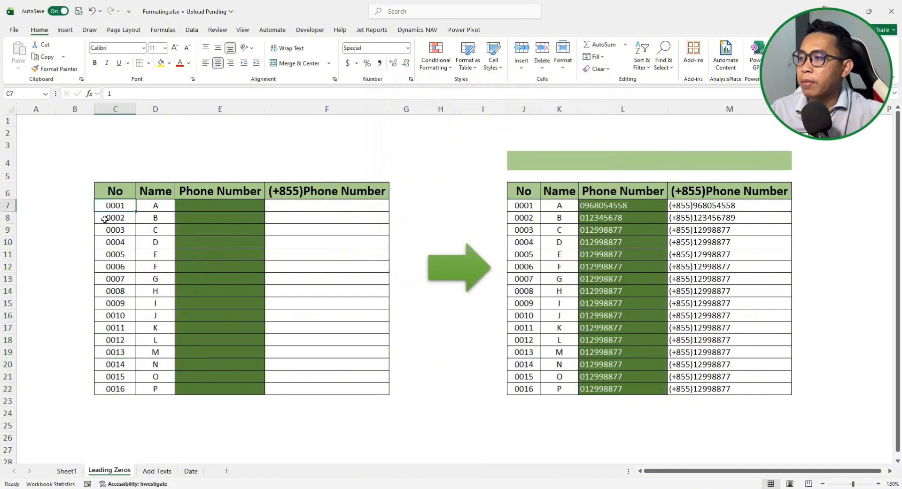
{"action": "left_click", "coordinate": [610, 242]}
{"action": "left_click", "coordinate": [627, 204]}
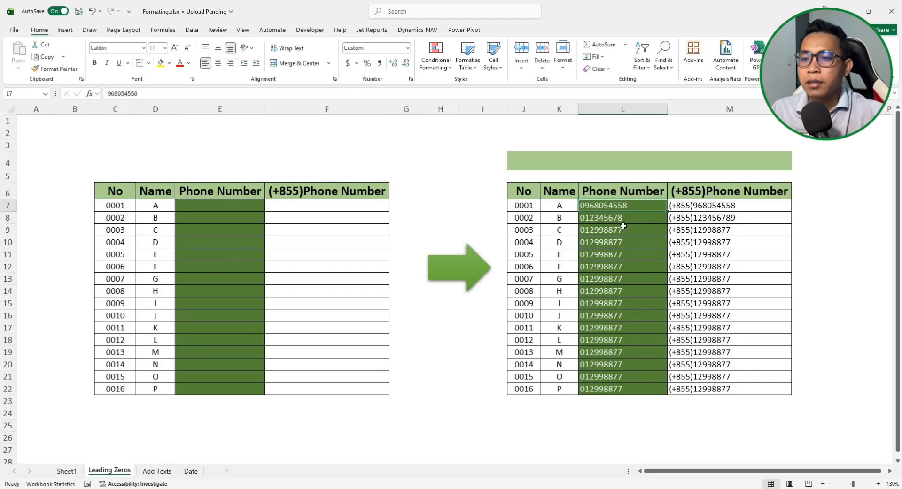
{"action": "left_click", "coordinate": [624, 226]}
{"action": "left_click", "coordinate": [623, 210]}
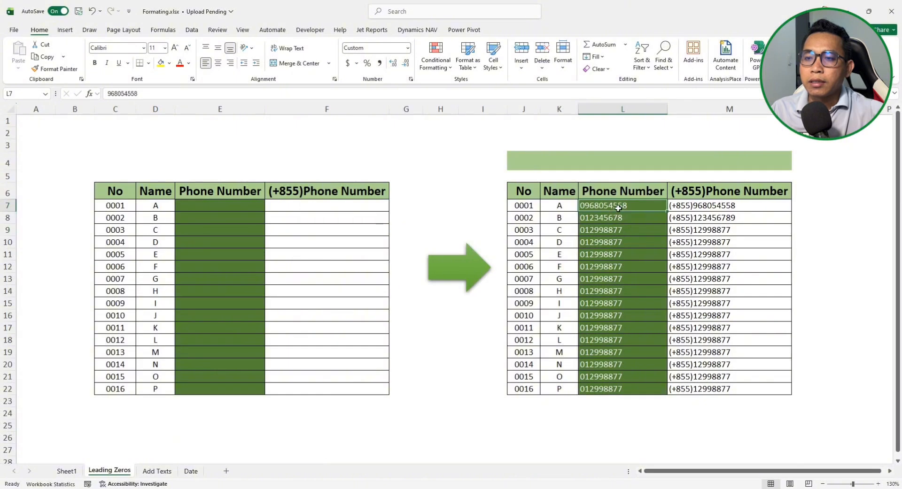
{"action": "left_click", "coordinate": [218, 207]}
{"action": "left_click_drag", "start_coordinate": [222, 207], "coordinate": [219, 390]}
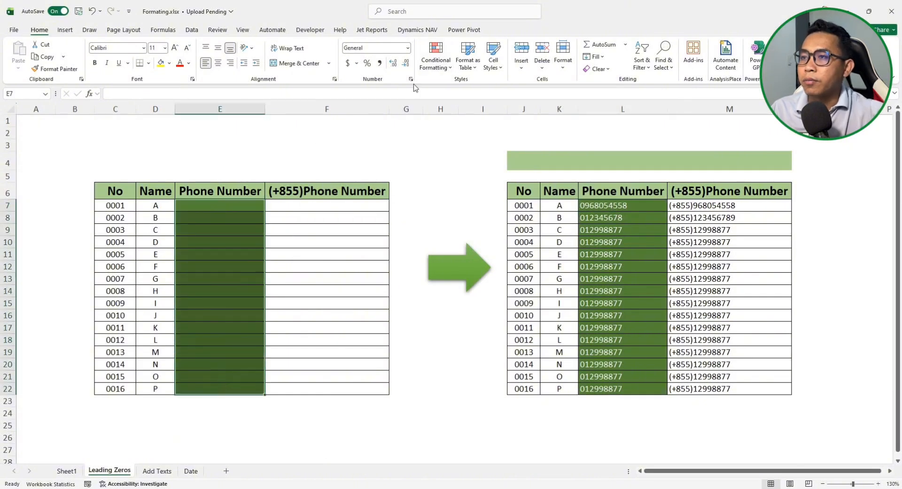
Apply the custom format "0"0 to E7:E22 so entries get a literal leading zero
{"action": "key", "text": "ctrl+1"}
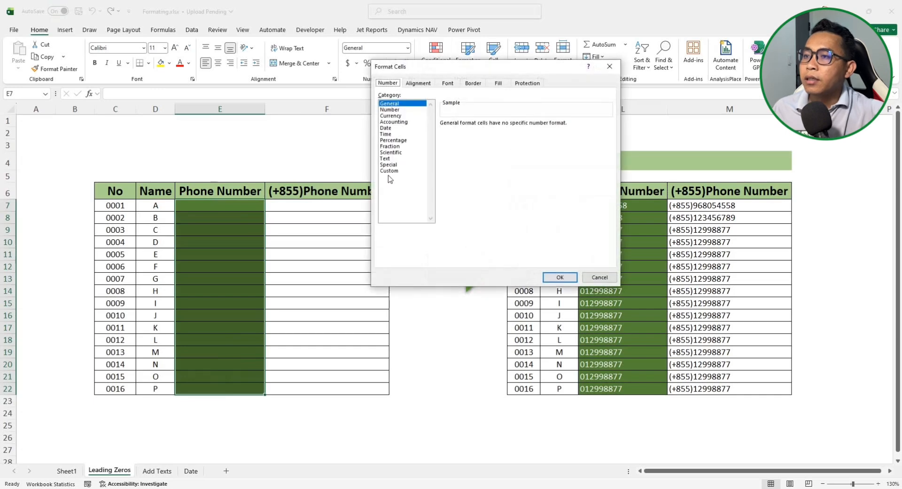
{"action": "left_click", "coordinate": [390, 171]}
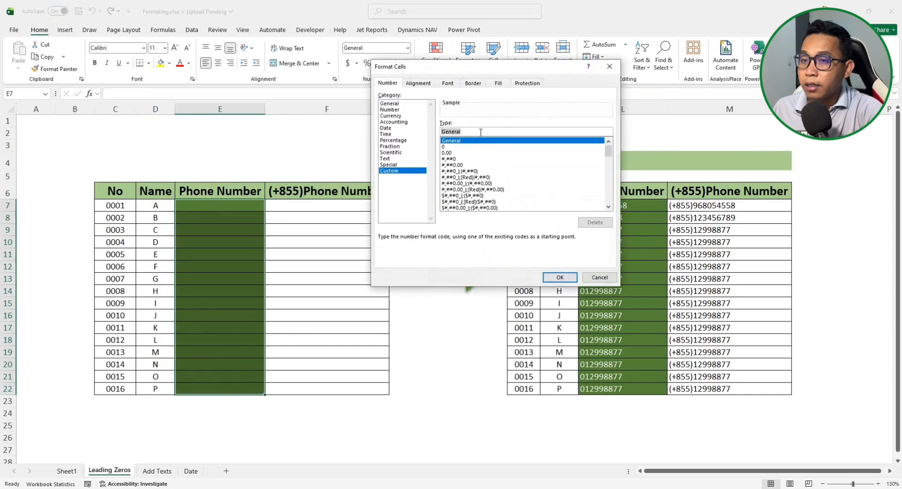
{"action": "type", "text": "\""}
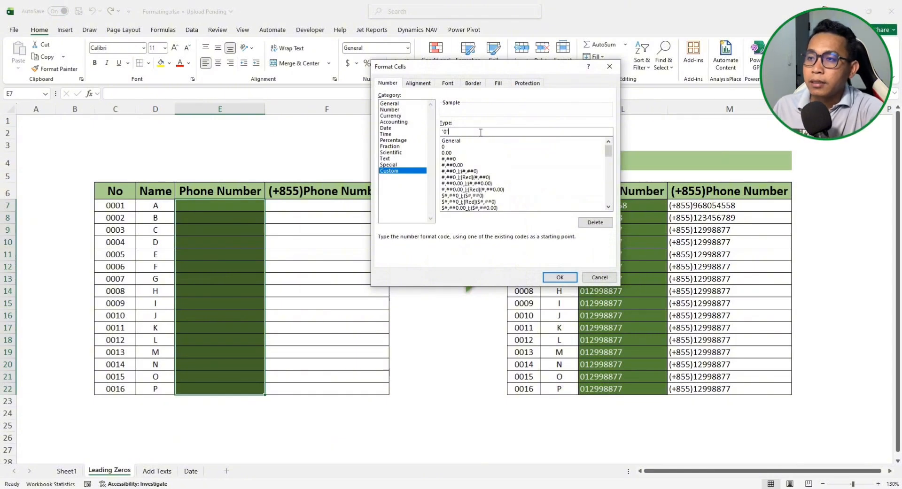
{"action": "type", "text": "0\""}
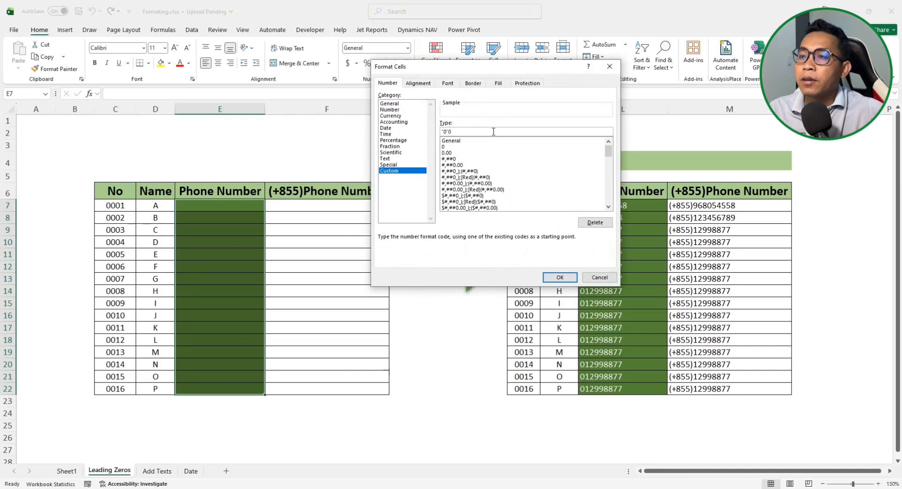
{"action": "left_click", "coordinate": [560, 278]}
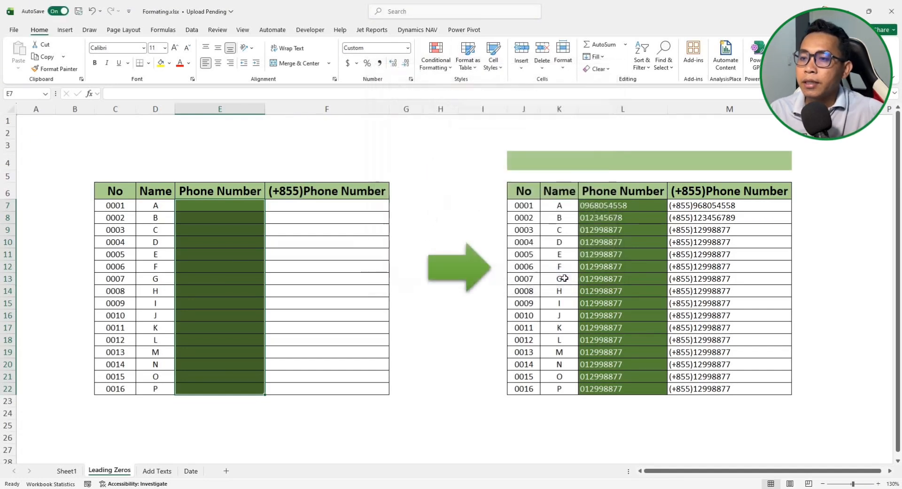
{"action": "left_click", "coordinate": [238, 205]}
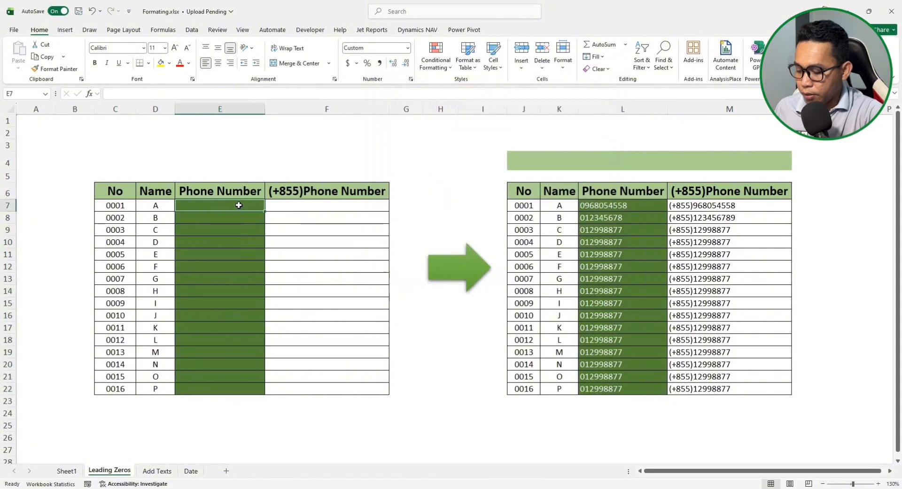
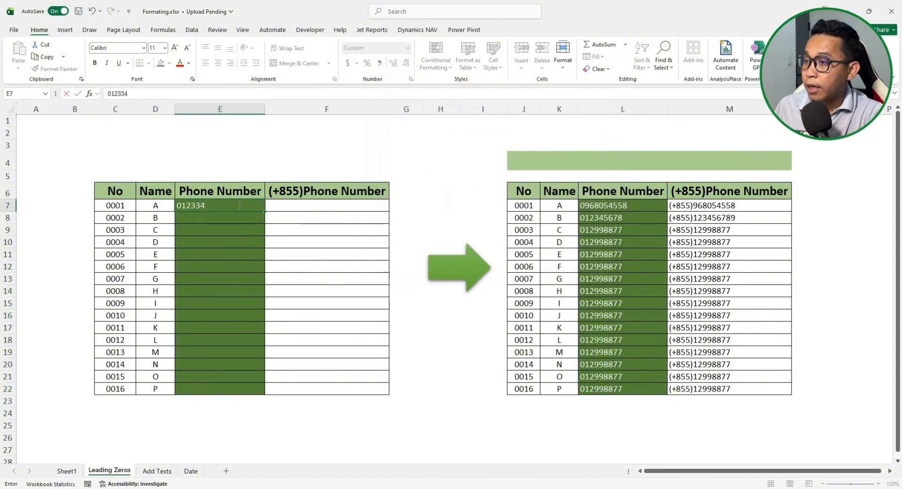
{"action": "key", "text": "Return"}
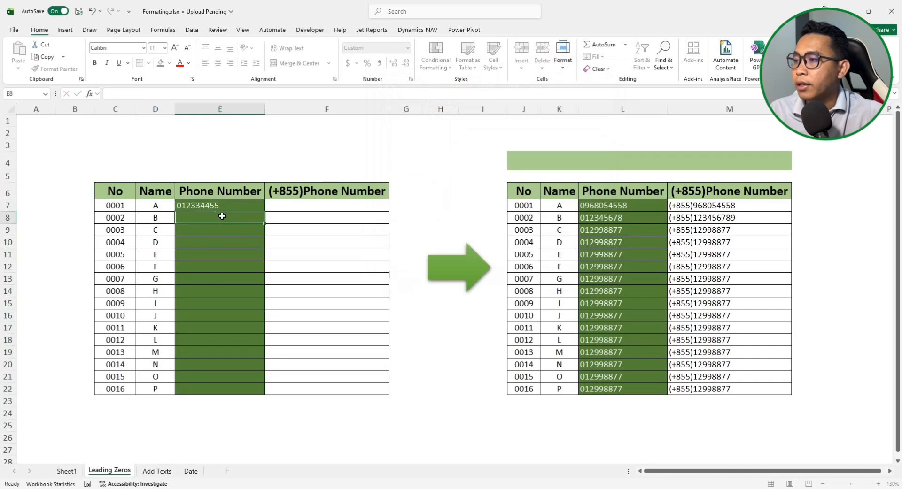
{"action": "left_click", "coordinate": [221, 207]}
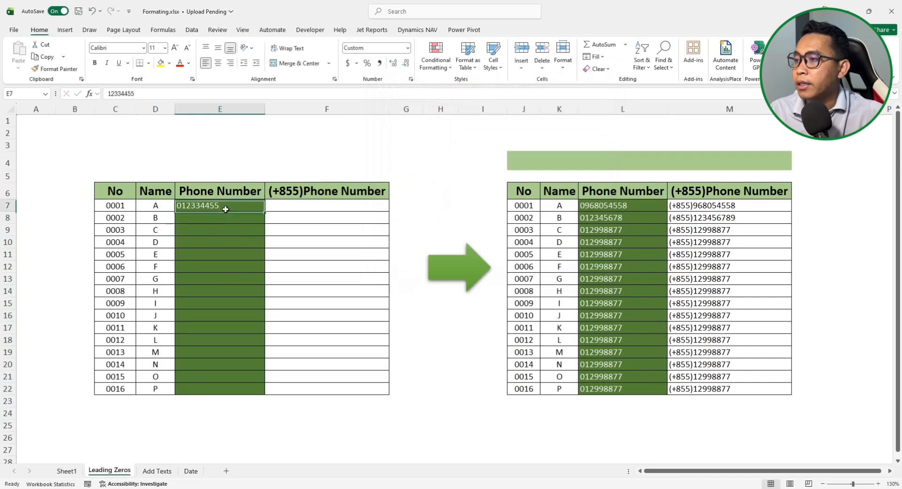
{"action": "key", "text": "Return"}
{"action": "left_click", "coordinate": [197, 206]}
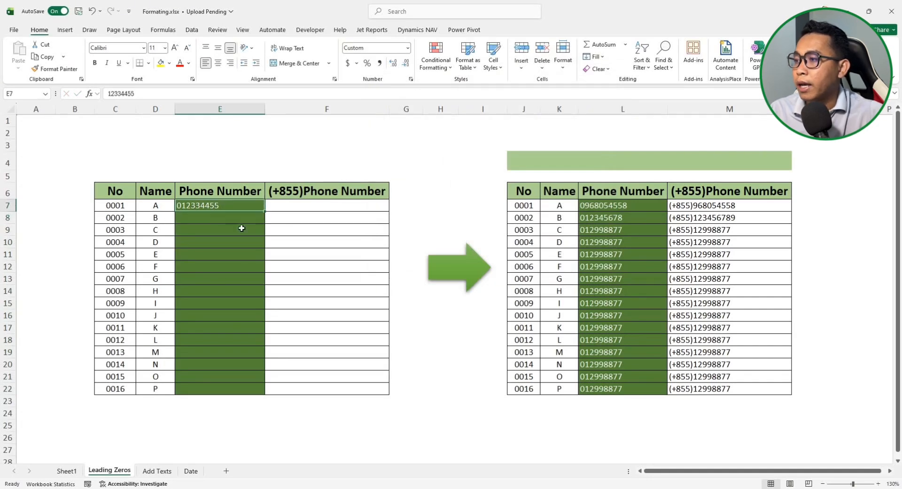
{"action": "left_click_drag", "start_coordinate": [143, 93], "coordinate": [108, 94]}
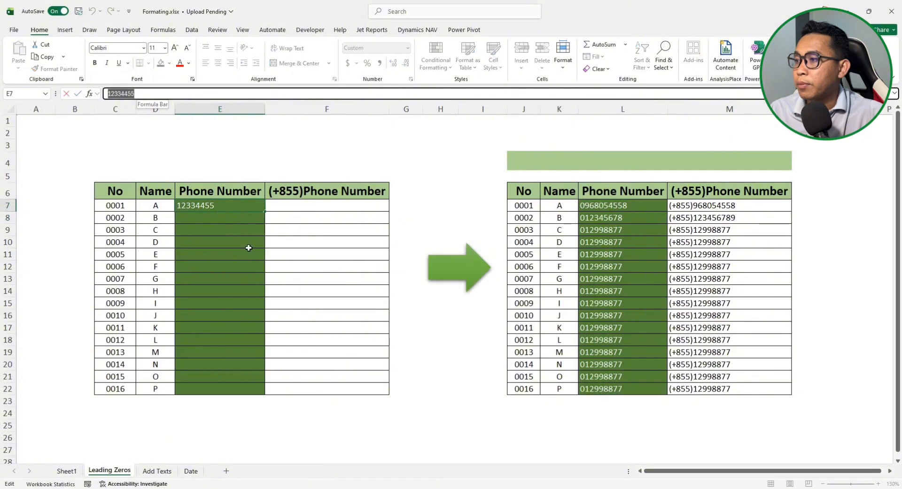
{"action": "key", "text": "Return"}
{"action": "left_click", "coordinate": [230, 206]}
{"action": "left_click", "coordinate": [285, 206]}
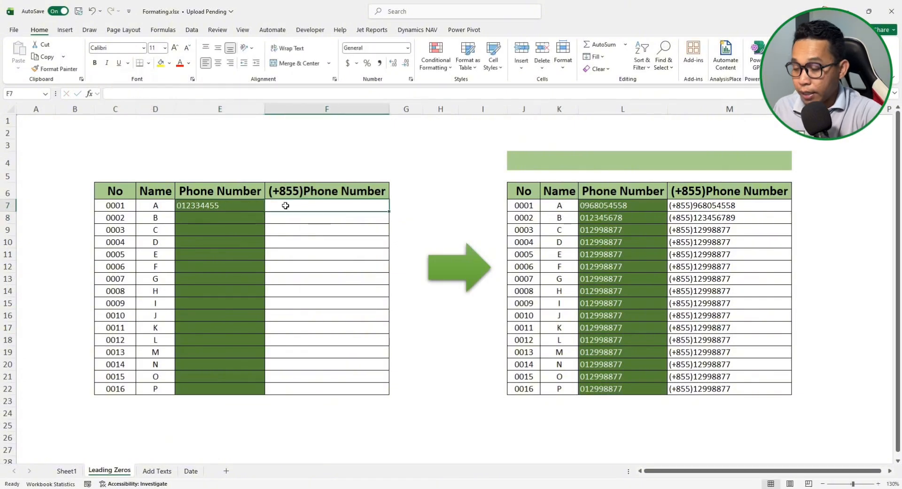
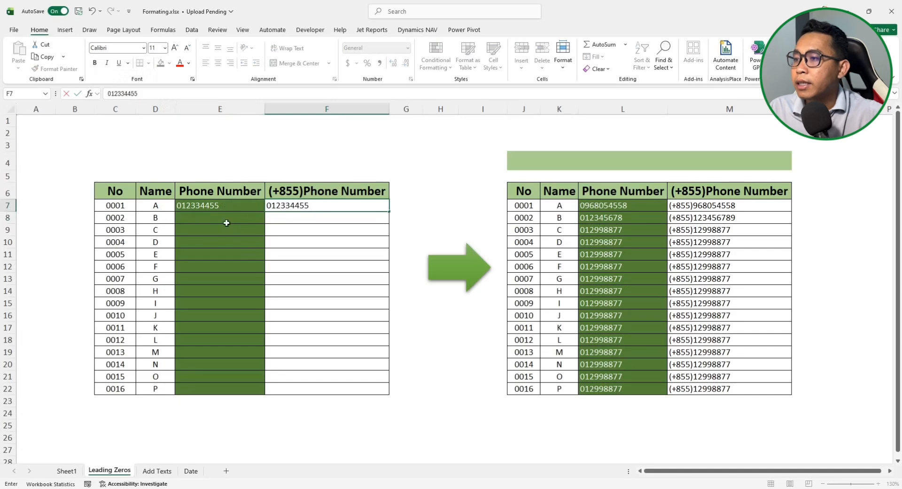
{"action": "key", "text": "Return"}
{"action": "left_click", "coordinate": [292, 207]}
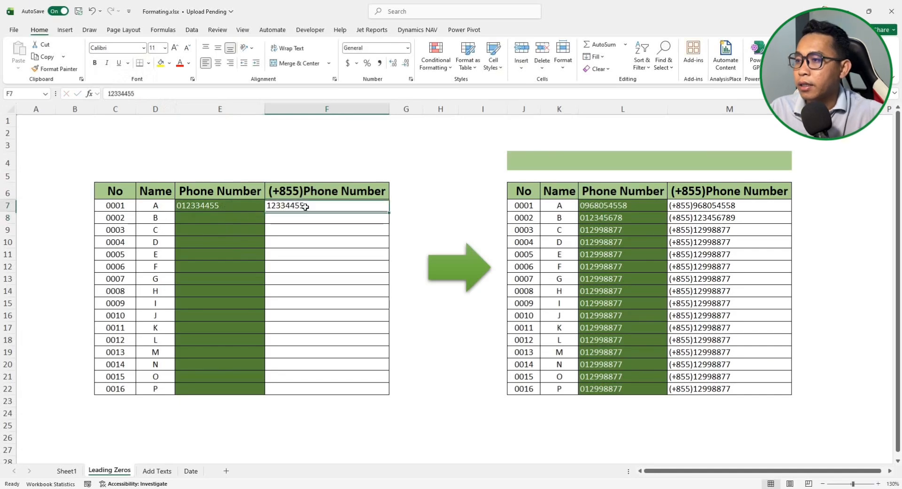
{"action": "key", "text": "Delete"}
{"action": "left_click", "coordinate": [236, 217]}
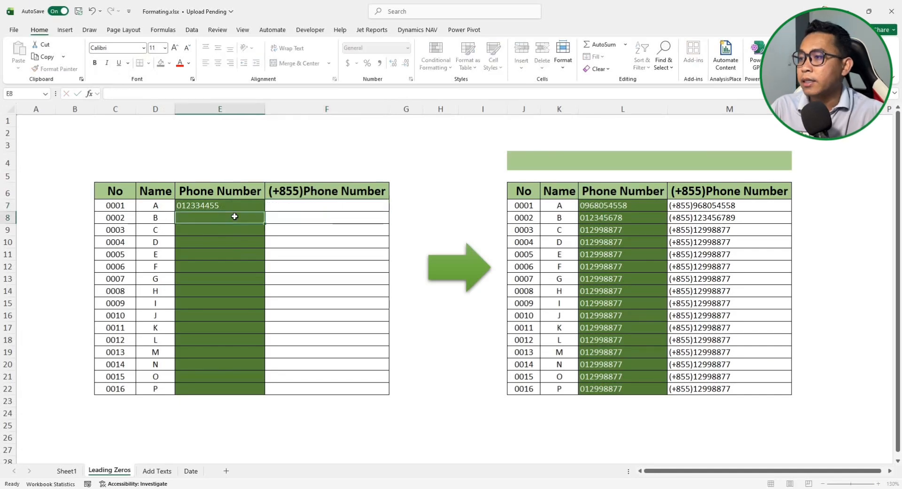
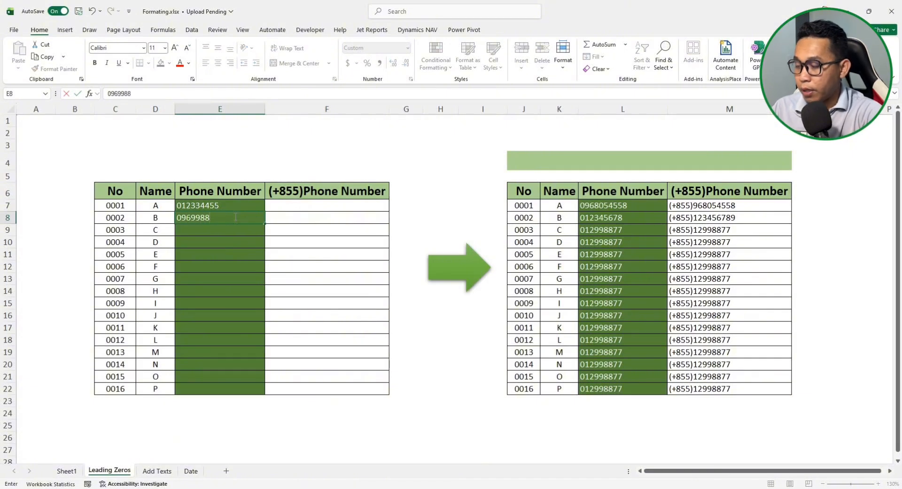
{"action": "key", "text": "Return"}
{"action": "left_click", "coordinate": [201, 215]}
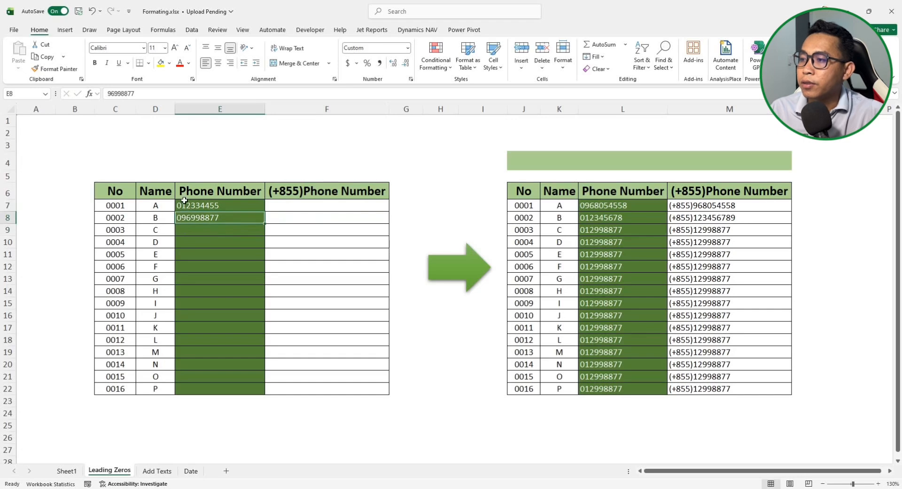
{"action": "left_click", "coordinate": [204, 206]}
{"action": "left_click", "coordinate": [201, 219]}
{"action": "left_click", "coordinate": [204, 206]}
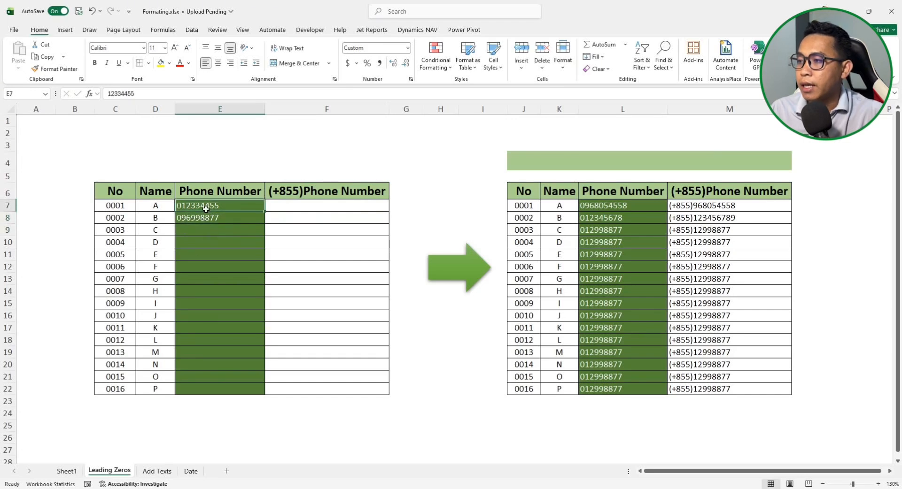
Inspect the example (+855) numbers in M7–M9 and select F7:F22
{"action": "left_click", "coordinate": [216, 232]}
{"action": "left_click", "coordinate": [324, 231]}
{"action": "left_click", "coordinate": [726, 218]}
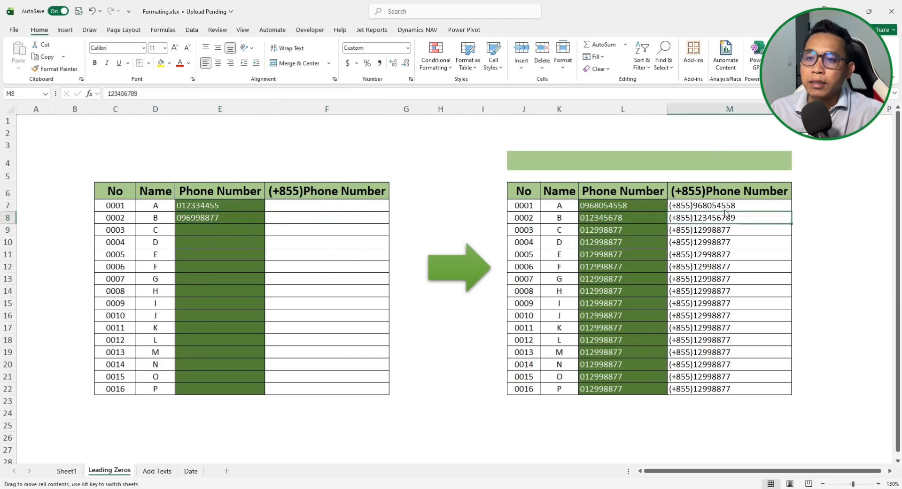
{"action": "left_click", "coordinate": [725, 206]}
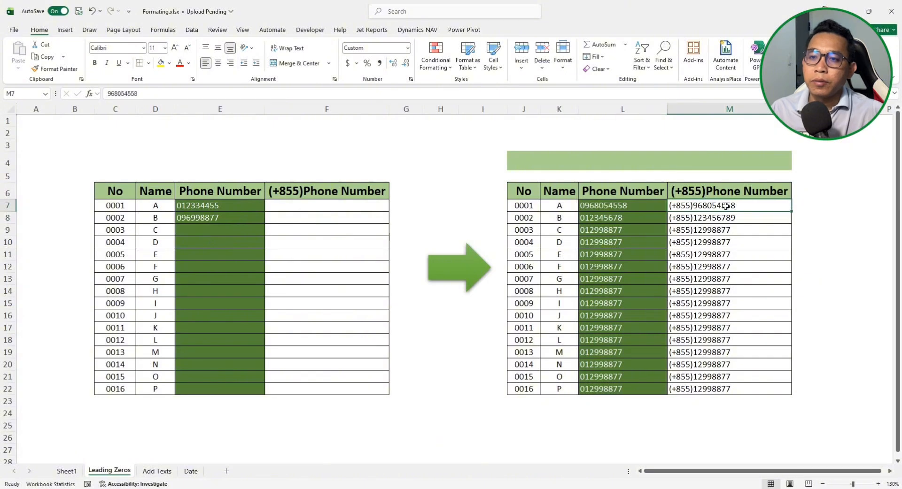
{"action": "left_click", "coordinate": [725, 229]}
{"action": "left_click", "coordinate": [724, 205]}
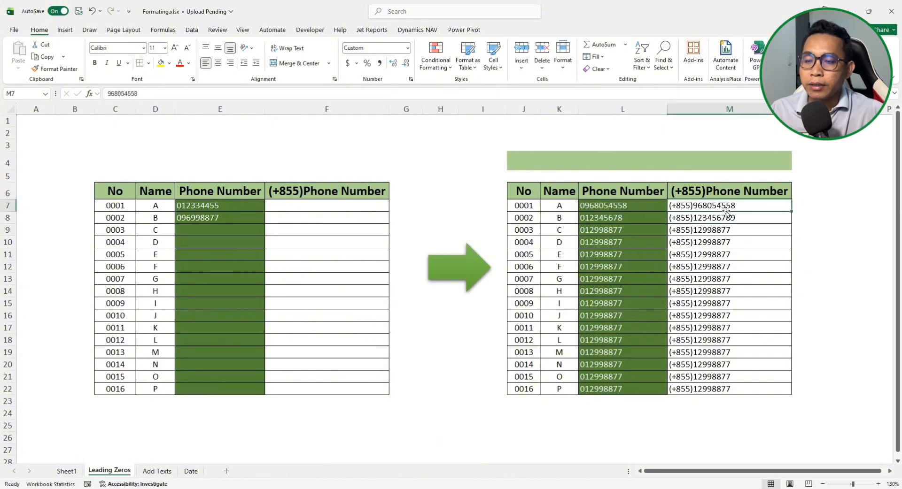
{"action": "left_click_drag", "start_coordinate": [337, 205], "coordinate": [337, 389]}
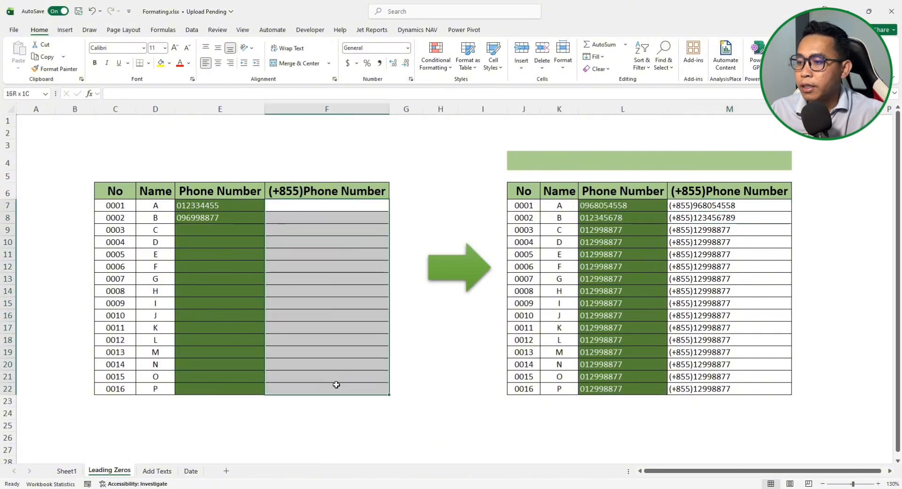
Begin typing the custom format "(+855)"0 for F7:F22, replacing General
{"action": "key", "text": "ctrl+1"}
{"action": "left_click", "coordinate": [402, 171]}
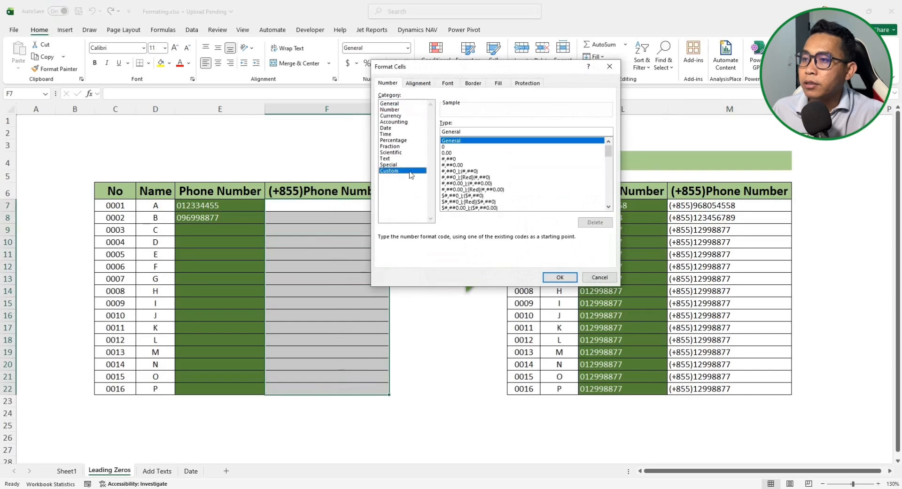
{"action": "double_click", "coordinate": [472, 131]}
{"action": "type", "text": "\"(+855)\"0"}
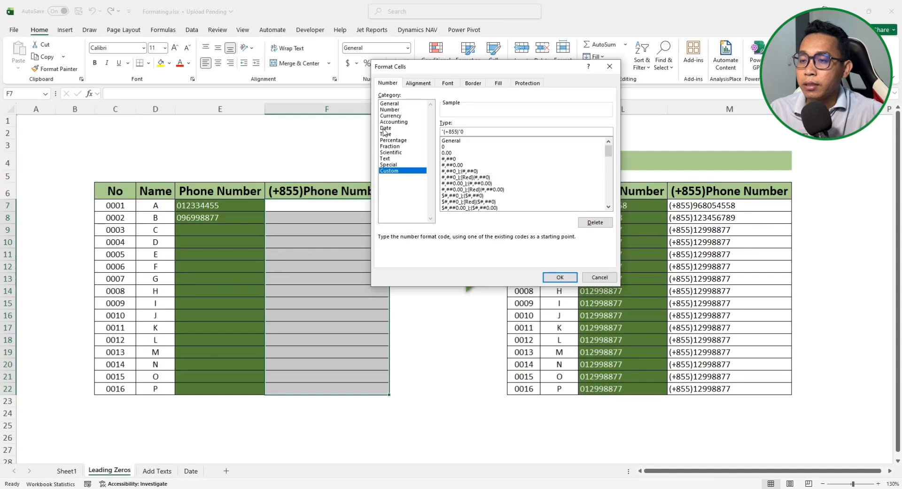
{"action": "left_click", "coordinate": [557, 278]}
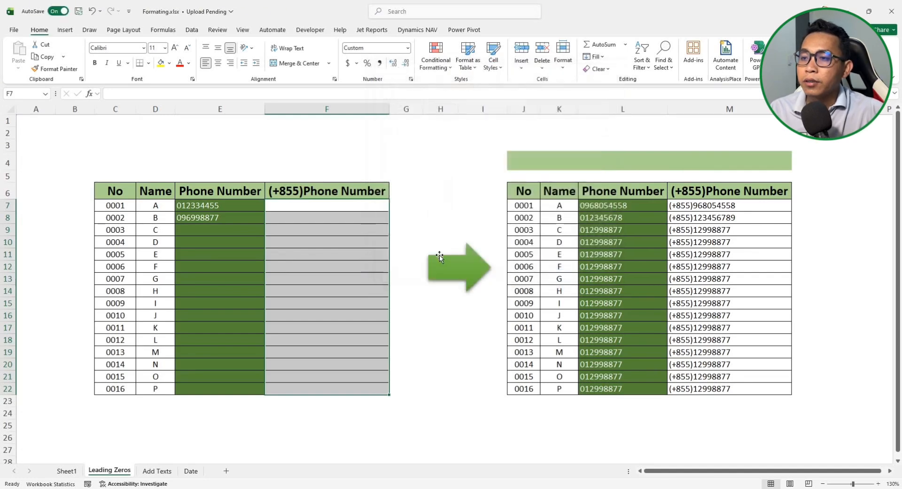
{"action": "left_click", "coordinate": [340, 203]}
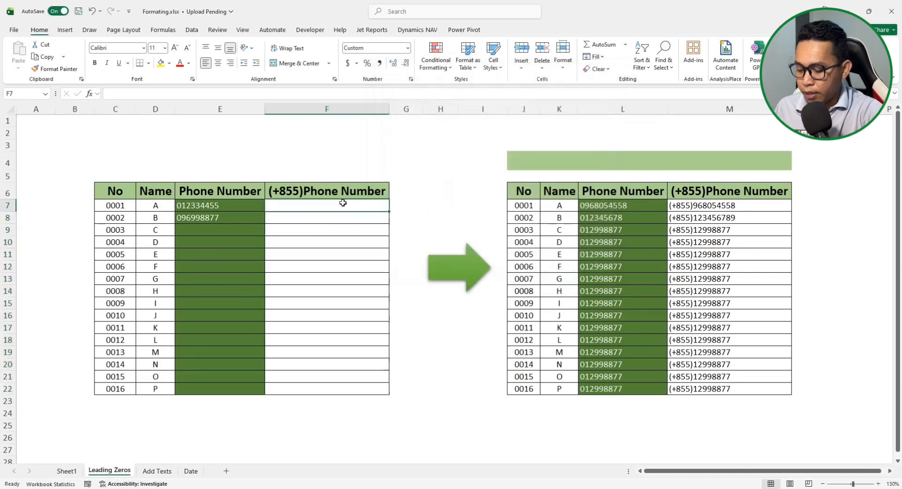
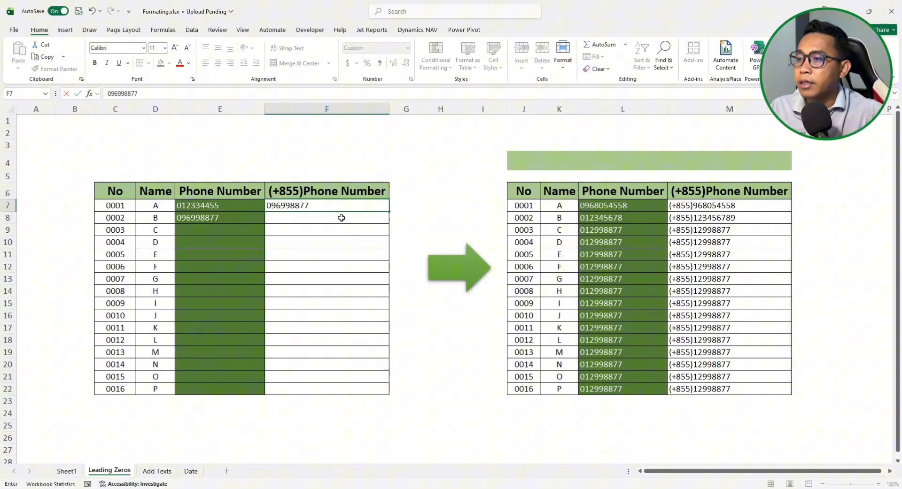
{"action": "key", "text": "Return"}
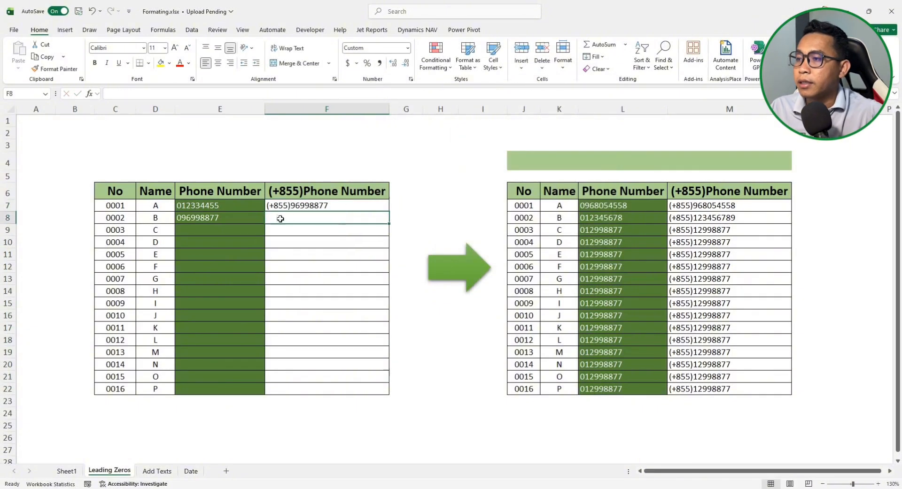
{"action": "left_click", "coordinate": [320, 205]}
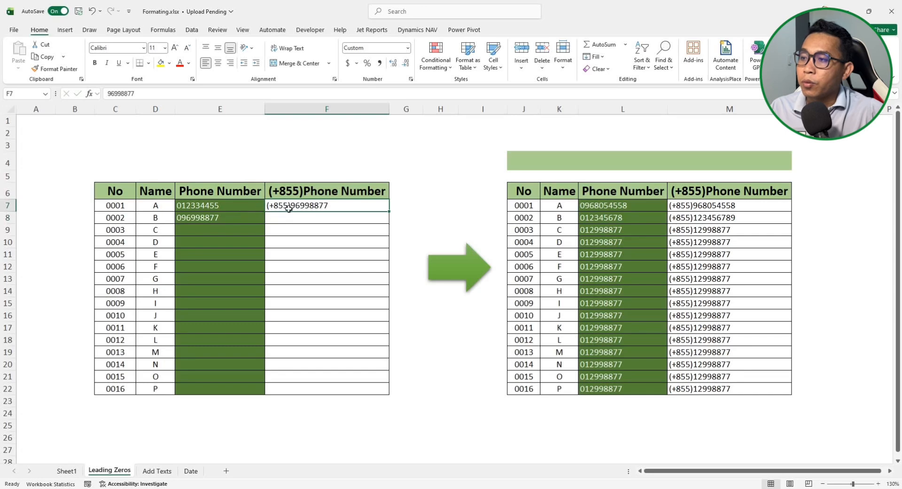
{"action": "left_click", "coordinate": [320, 217]}
{"action": "left_click", "coordinate": [321, 205]}
{"action": "left_click", "coordinate": [318, 217]}
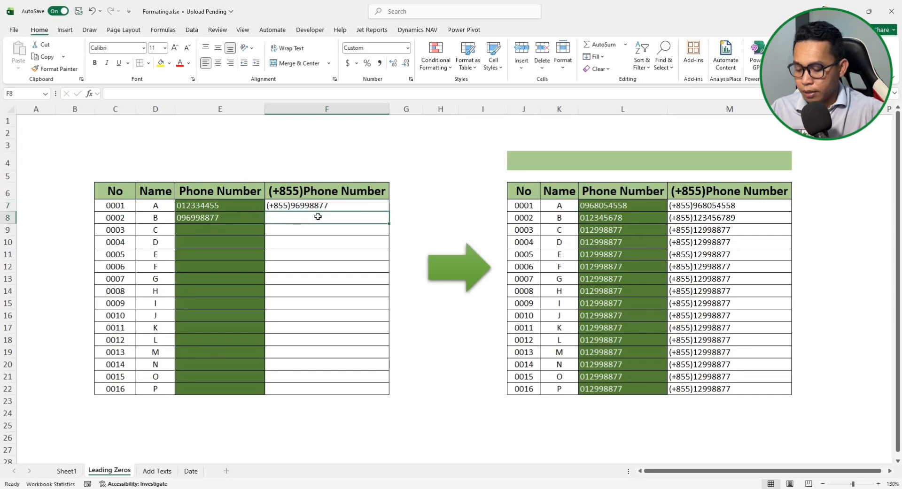
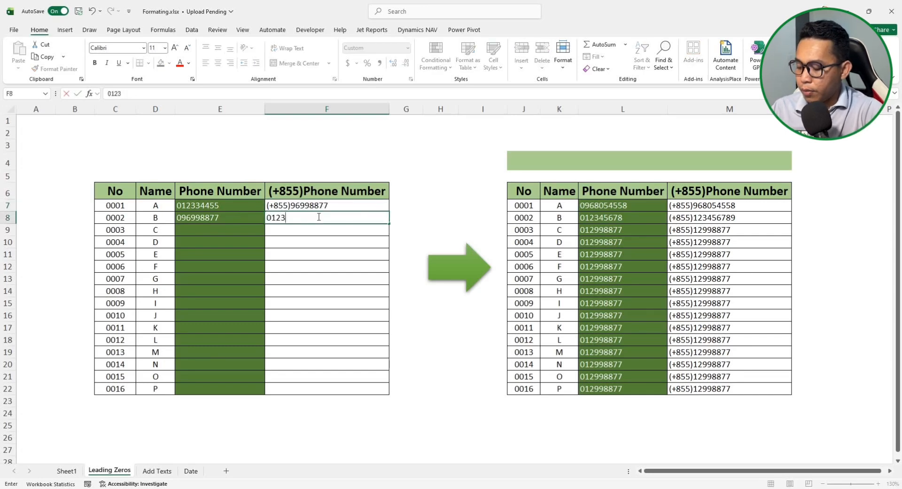
{"action": "key", "text": "Return"}
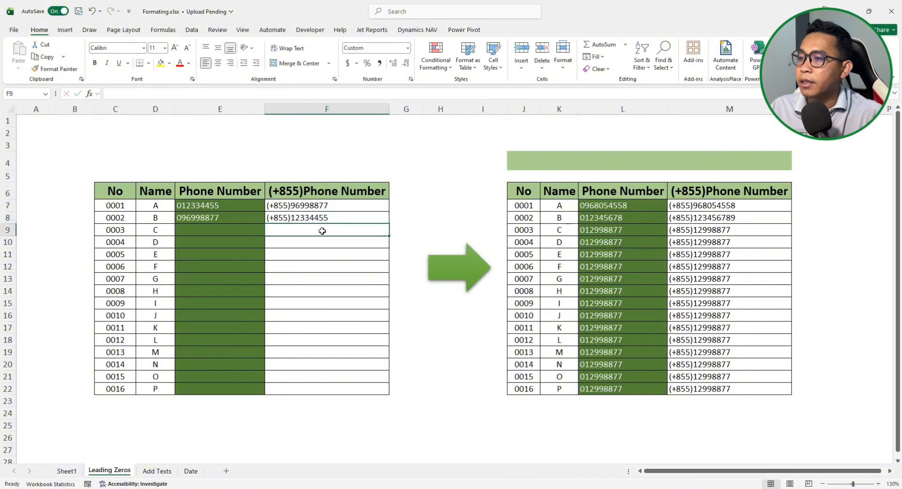
{"action": "left_click", "coordinate": [318, 205]}
{"action": "left_click", "coordinate": [320, 215]}
{"action": "left_click", "coordinate": [323, 205]}
{"action": "left_click", "coordinate": [317, 219]}
{"action": "left_click", "coordinate": [318, 207]}
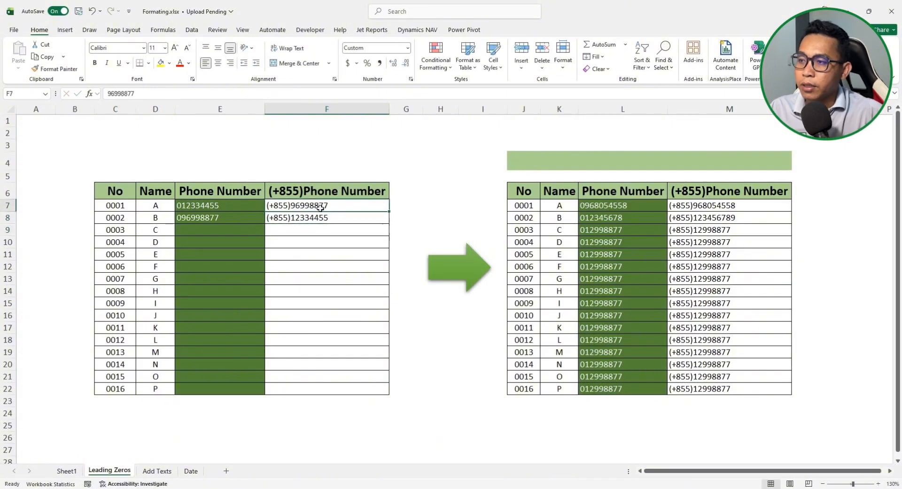
{"action": "left_click", "coordinate": [320, 217]}
{"action": "left_click", "coordinate": [322, 205]}
{"action": "left_click", "coordinate": [326, 231]}
{"action": "left_click", "coordinate": [327, 218]}
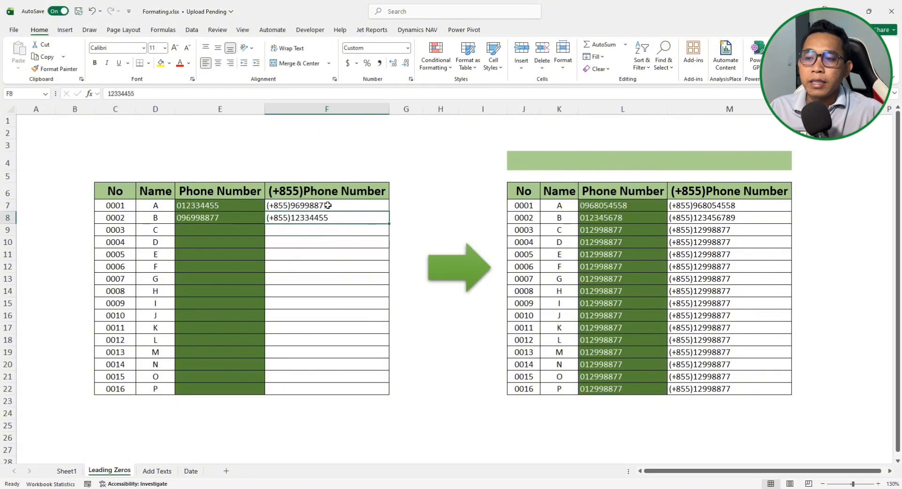
{"action": "left_click", "coordinate": [157, 471]}
Inspect the USD amounts in H7 and H9 and the rate cell I4 showing 1USD =4100 R
{"action": "left_click", "coordinate": [390, 315]}
{"action": "left_click", "coordinate": [487, 244]}
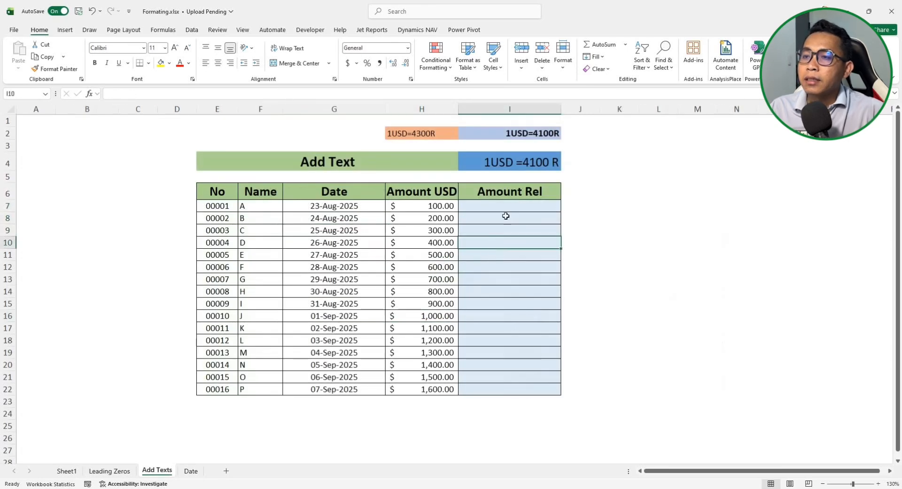
{"action": "left_click", "coordinate": [441, 209]}
{"action": "left_click", "coordinate": [446, 232]}
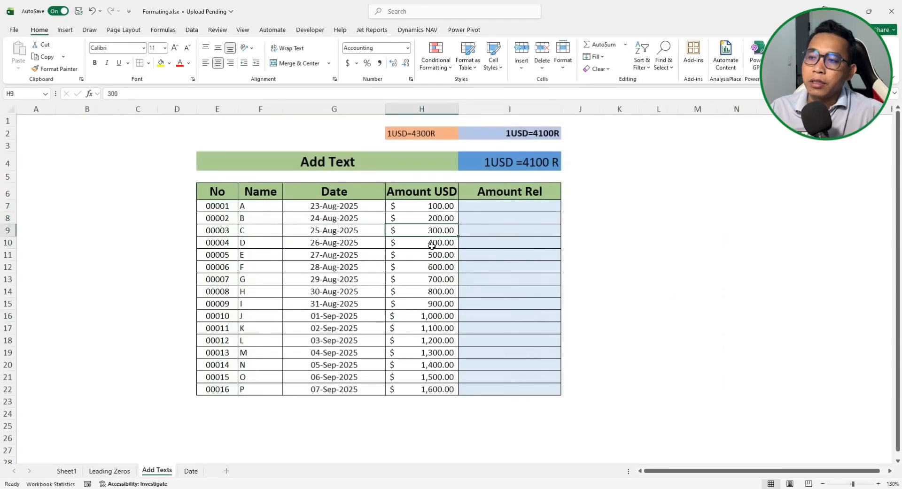
{"action": "left_click", "coordinate": [508, 205]}
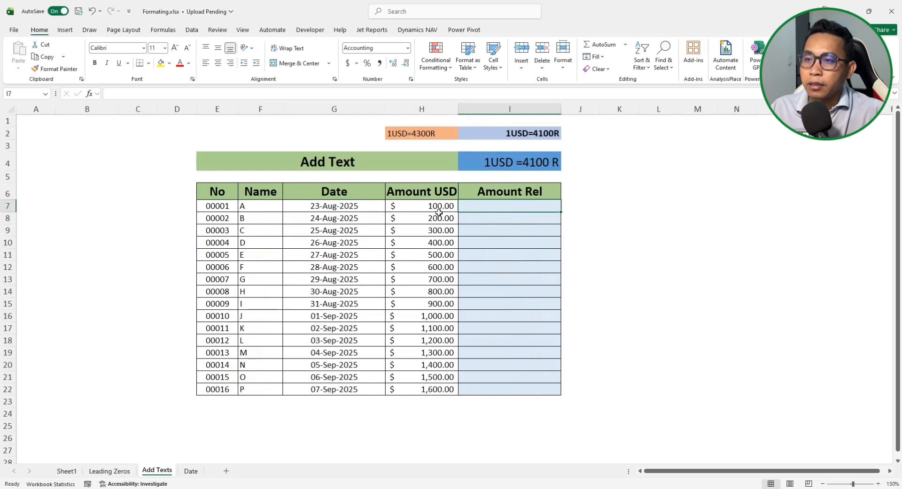
{"action": "left_click", "coordinate": [529, 167]}
{"action": "left_click", "coordinate": [527, 218]}
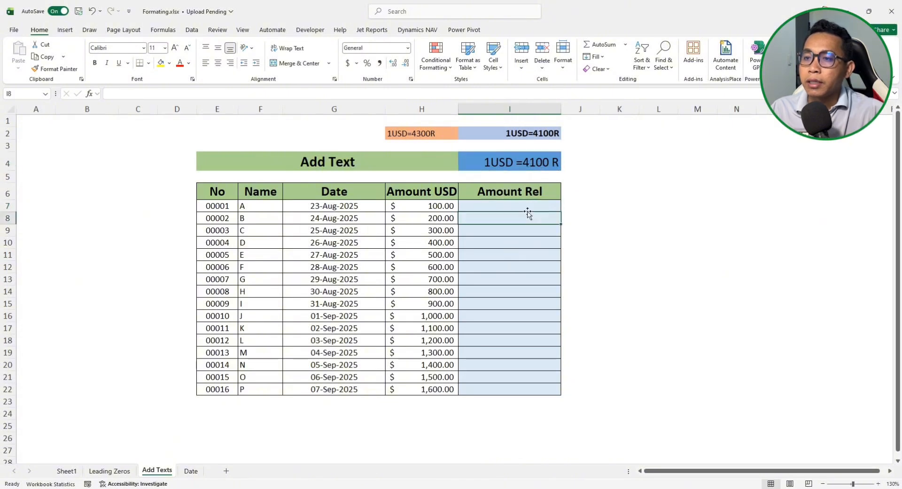
{"action": "left_click", "coordinate": [527, 208]}
{"action": "left_click", "coordinate": [524, 166]}
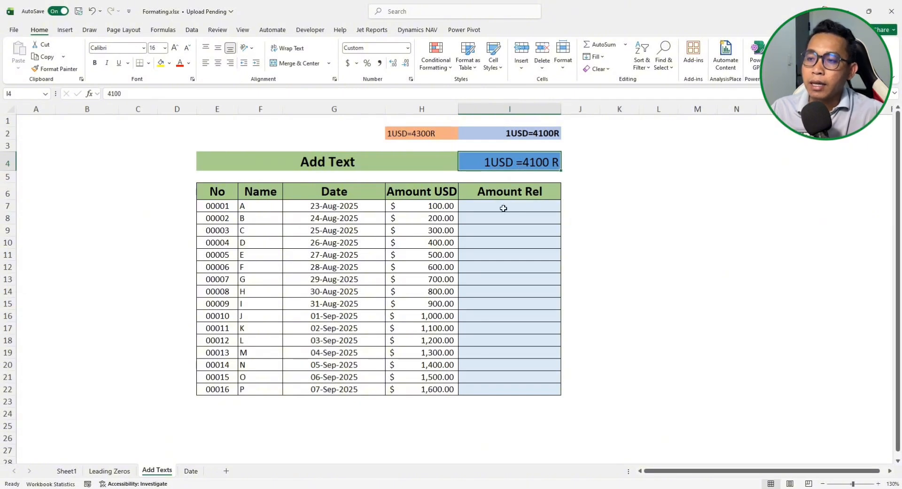
{"action": "left_click", "coordinate": [413, 145]}
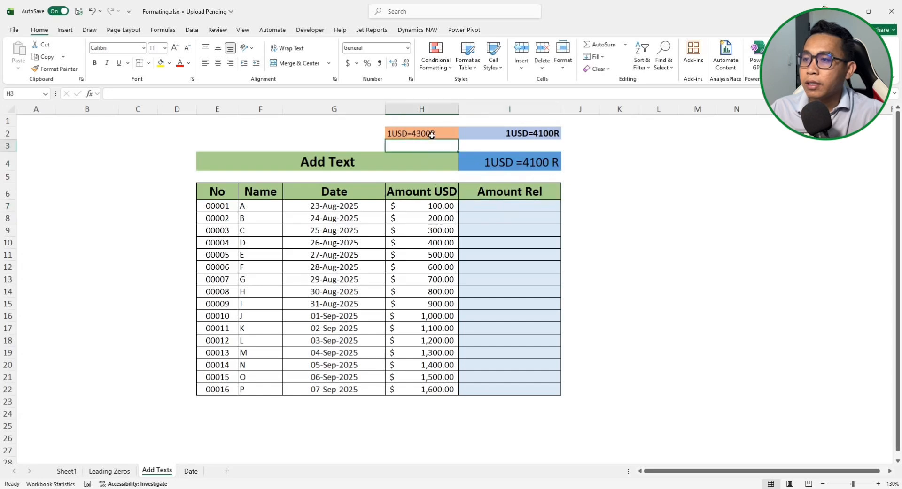
{"action": "left_click", "coordinate": [422, 133]}
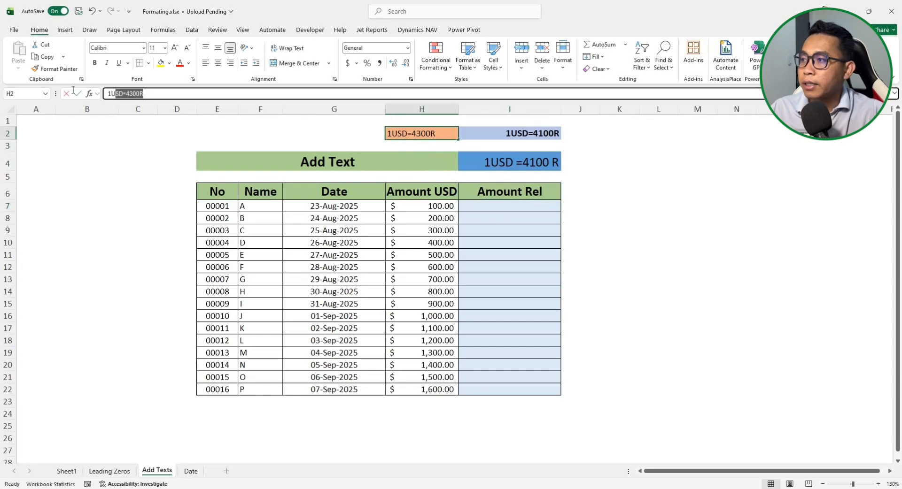
{"action": "left_click", "coordinate": [522, 207]}
{"action": "type", "text": "="}
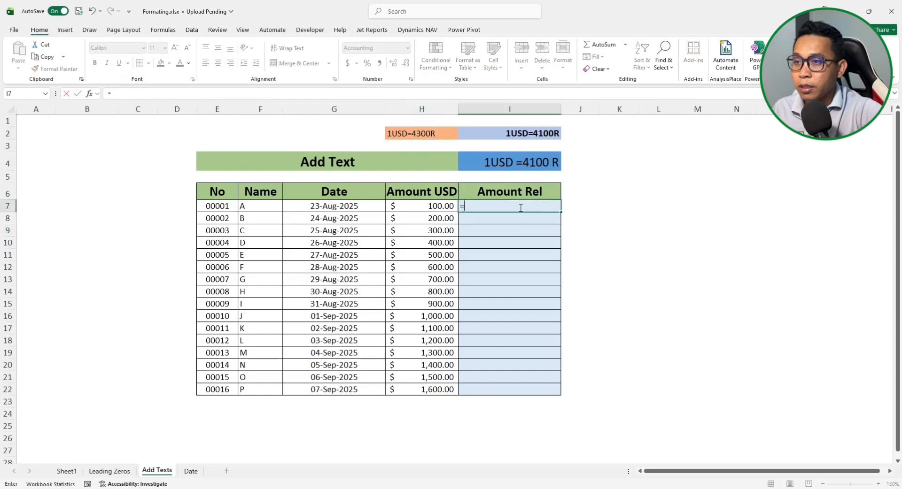
{"action": "left_click", "coordinate": [441, 207]}
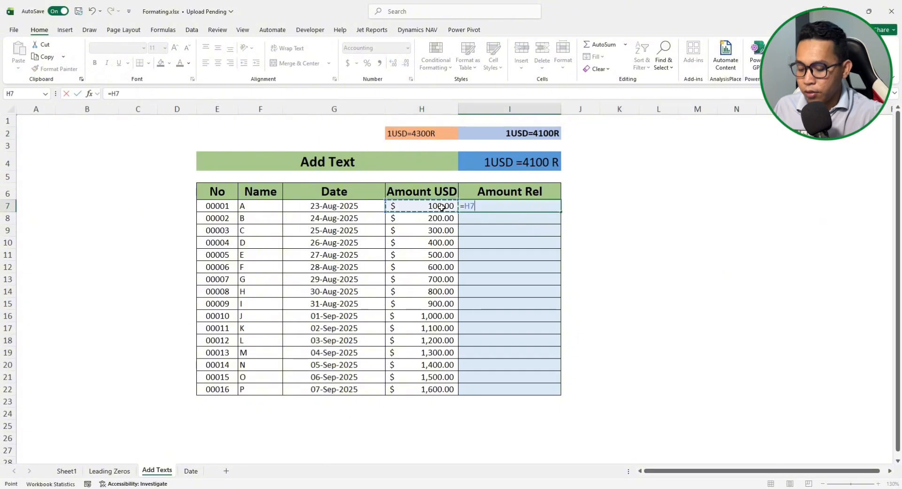
{"action": "type", "text": "*"}
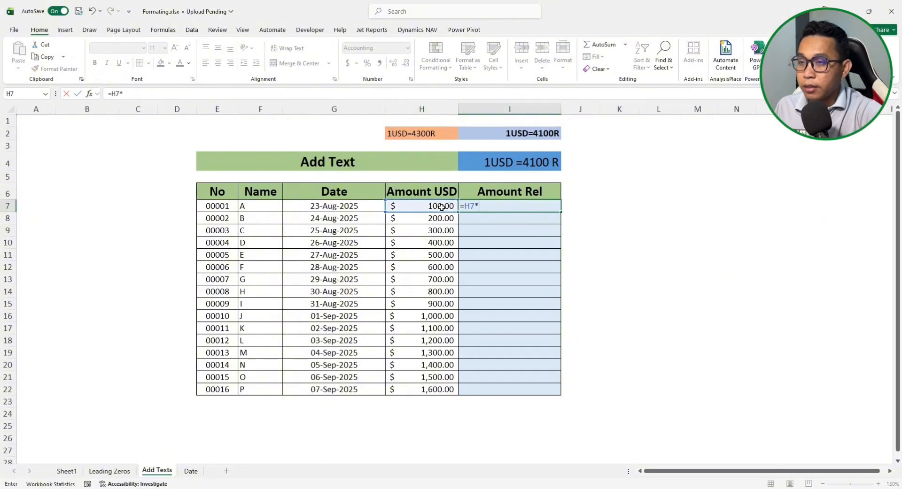
{"action": "left_click", "coordinate": [428, 133]}
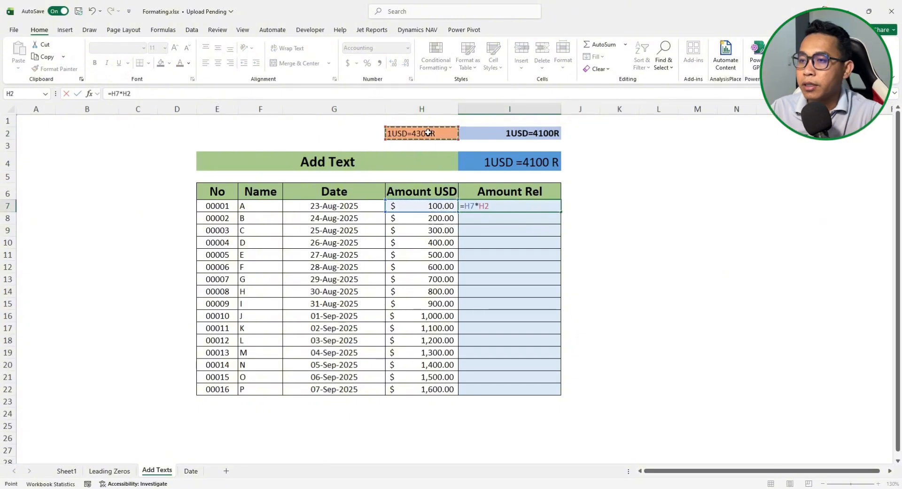
{"action": "key", "text": "Return"}
{"action": "key", "text": "Up"}
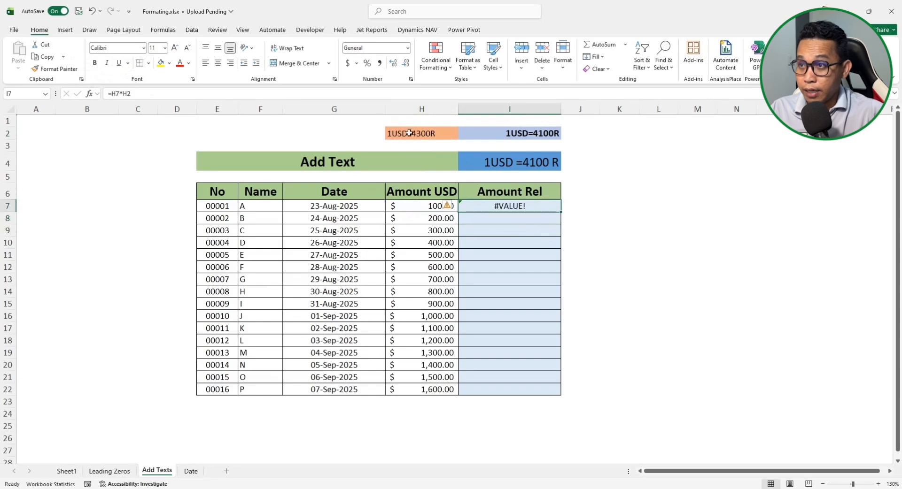
{"action": "left_click", "coordinate": [423, 208]}
{"action": "left_click", "coordinate": [427, 134]}
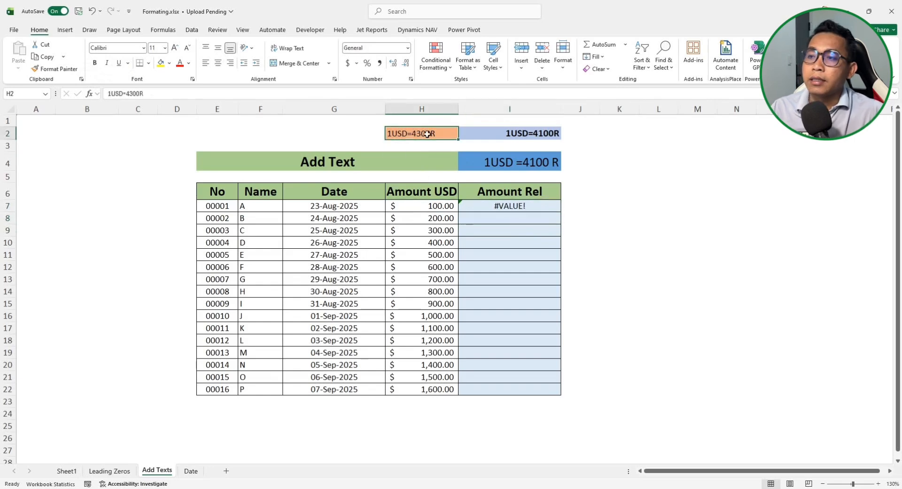
{"action": "left_click", "coordinate": [431, 206]}
{"action": "left_click", "coordinate": [513, 209]}
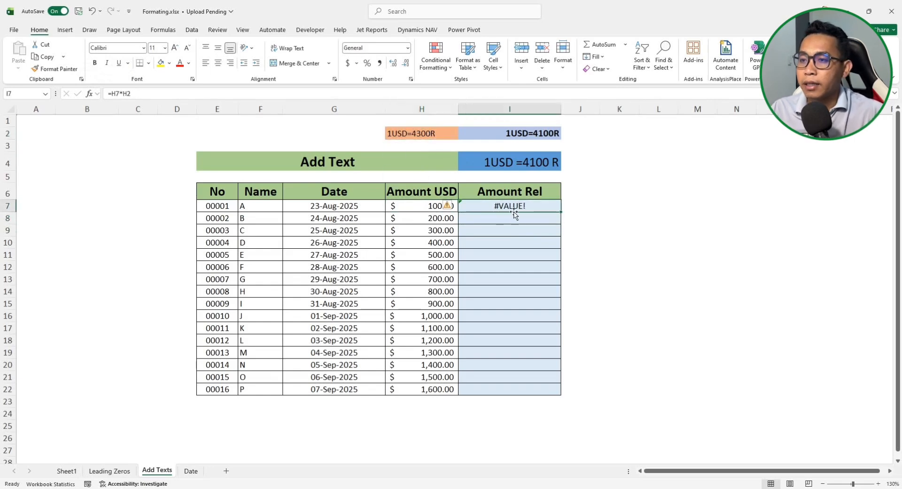
{"action": "key", "text": "Delete"}
Store 4100 in G2 and enter the formula =G2*H7 in I7
{"action": "key", "text": "Down"}
{"action": "key", "text": "Down"}
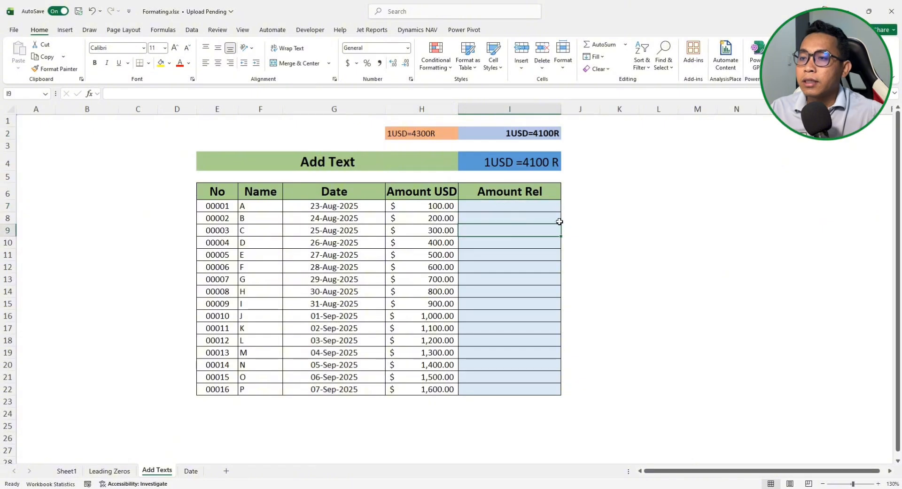
{"action": "left_click", "coordinate": [522, 208]}
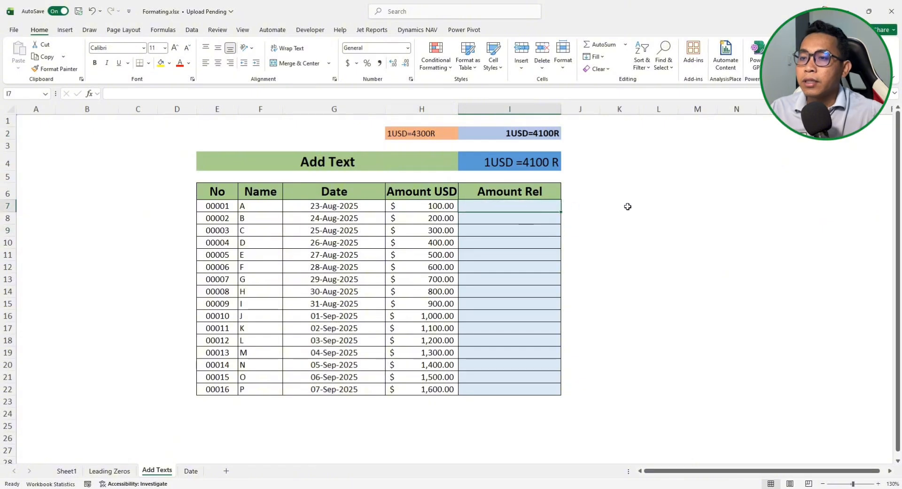
{"action": "left_click", "coordinate": [533, 135]}
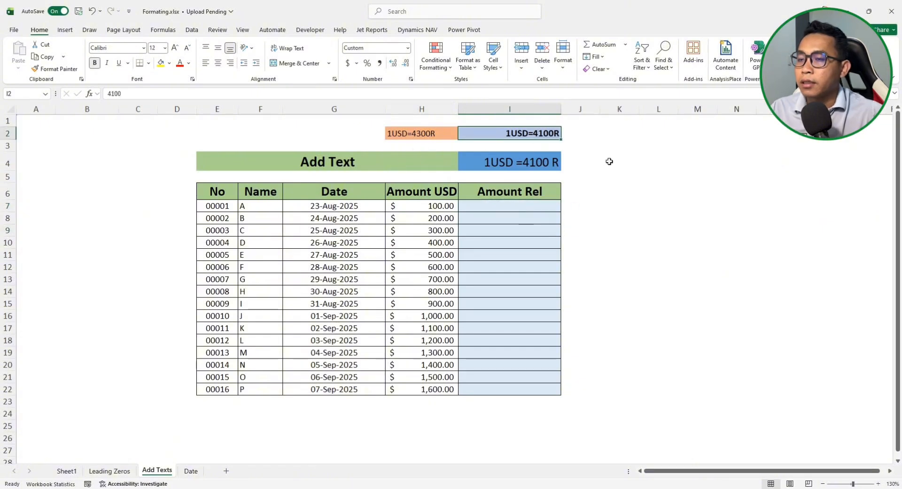
{"action": "left_click", "coordinate": [352, 135]}
{"action": "type", "text": "4100"}
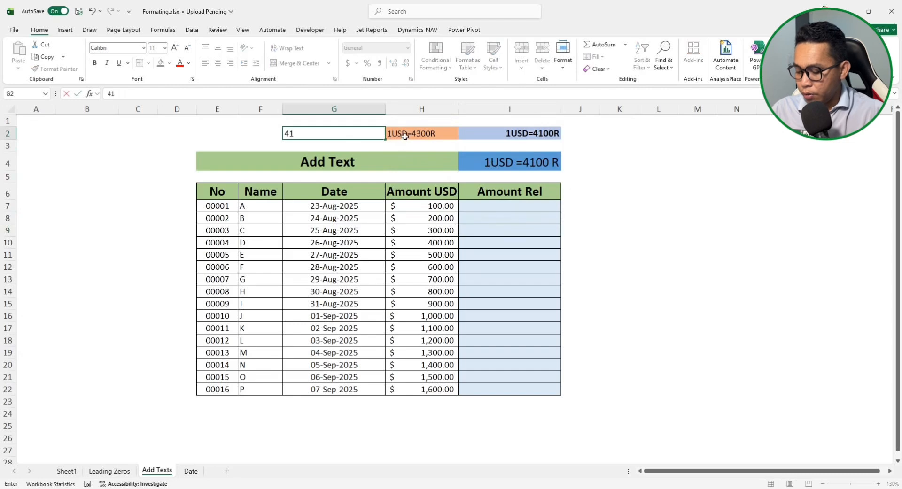
{"action": "left_click", "coordinate": [512, 202]}
{"action": "type", "text": "="}
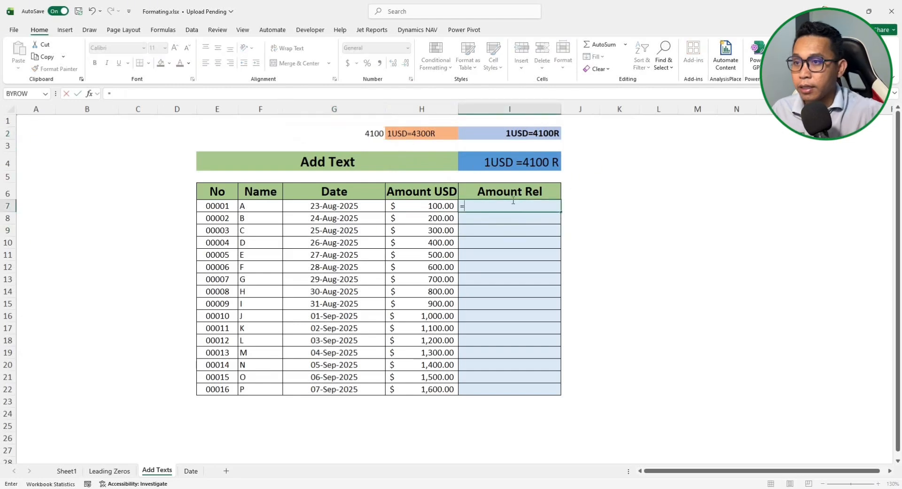
{"action": "left_click", "coordinate": [372, 135]}
{"action": "type", "text": "*"}
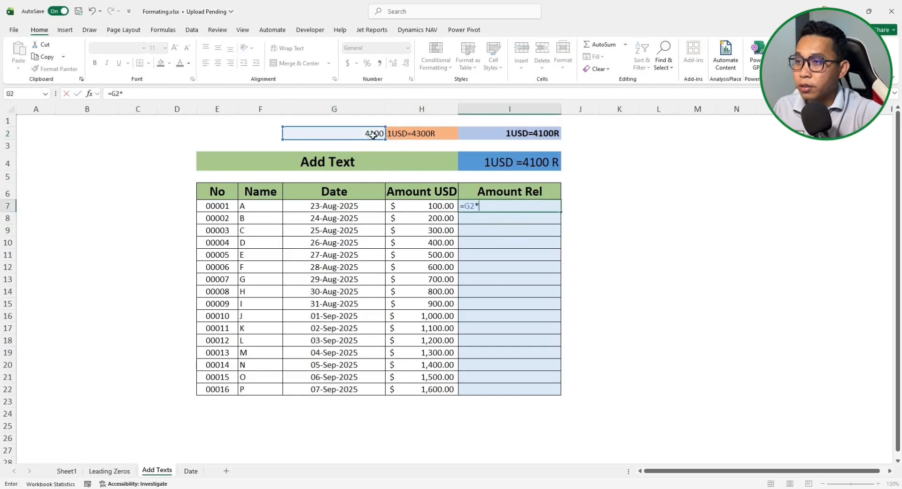
{"action": "left_click", "coordinate": [431, 206]}
{"action": "key", "text": "Return"}
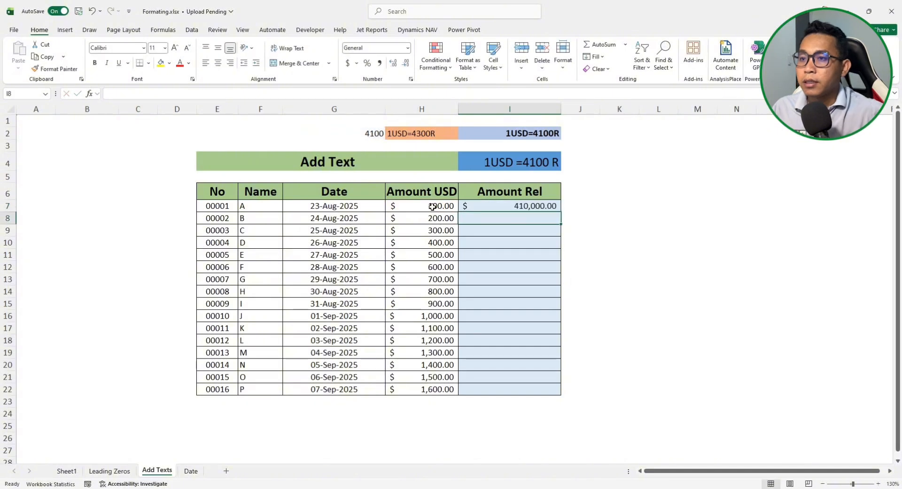
Format the Amount Rel cells I7:I22 with the Number category
{"action": "left_click", "coordinate": [531, 205]}
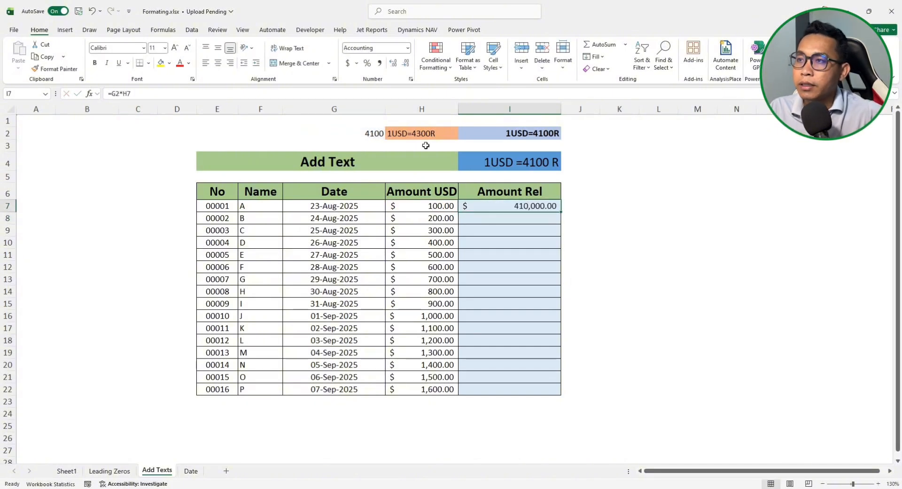
{"action": "left_click_drag", "start_coordinate": [496, 206], "coordinate": [489, 387]}
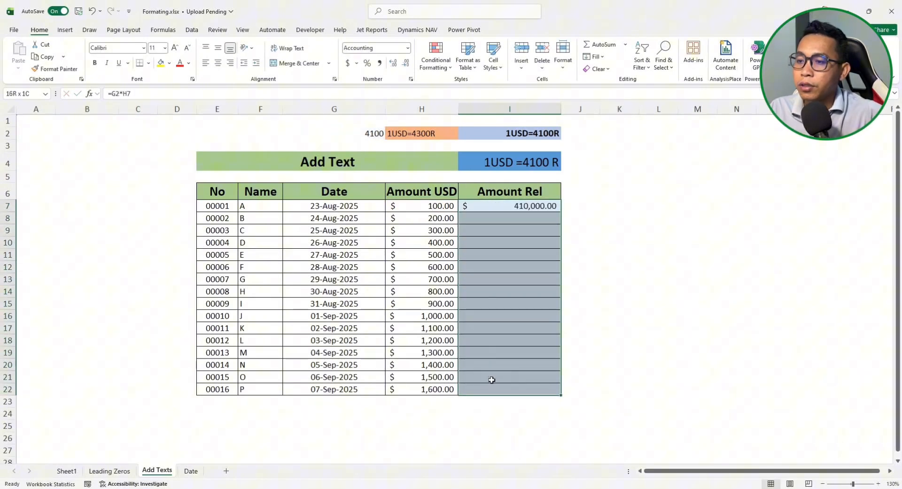
{"action": "left_click", "coordinate": [410, 79]}
{"action": "left_click", "coordinate": [390, 110]}
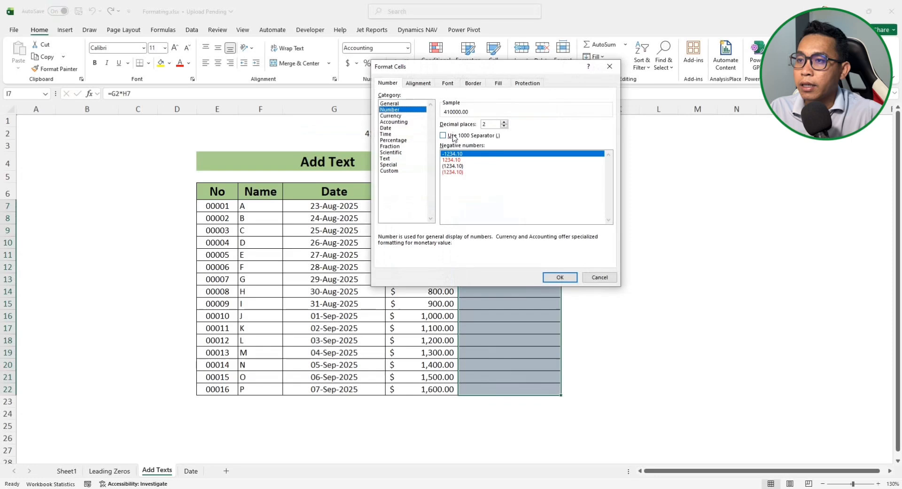
{"action": "left_click", "coordinate": [560, 277]}
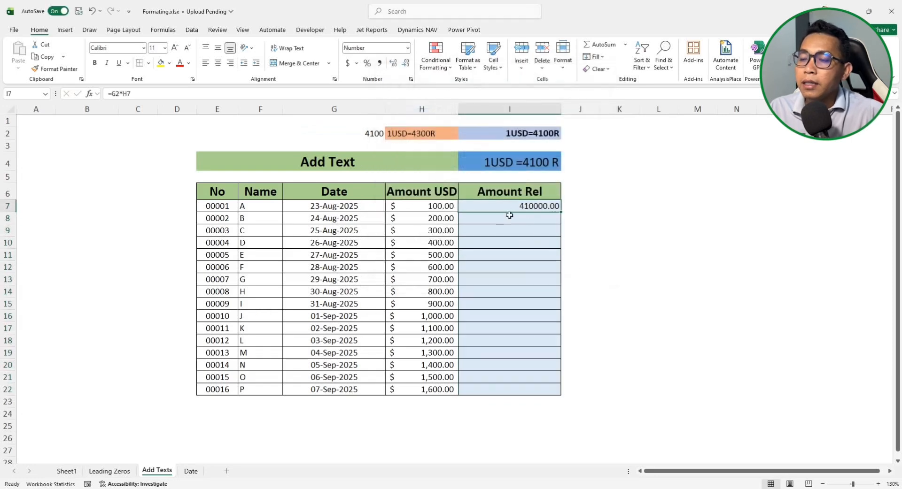
Compare G2's 4100 with the custom-formatted rate cells I4 and 1USD=4300R
{"action": "left_click", "coordinate": [362, 135]}
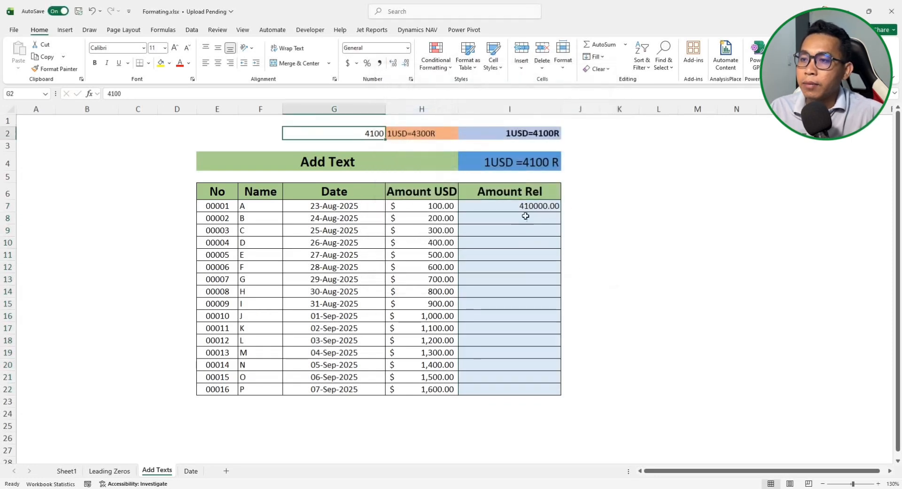
{"action": "left_click", "coordinate": [525, 208]}
{"action": "left_click", "coordinate": [370, 134]}
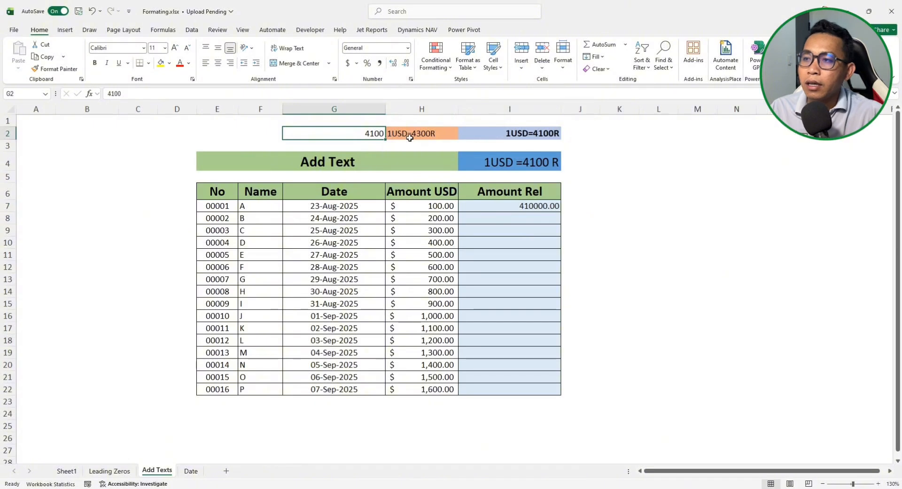
{"action": "left_click", "coordinate": [518, 167]}
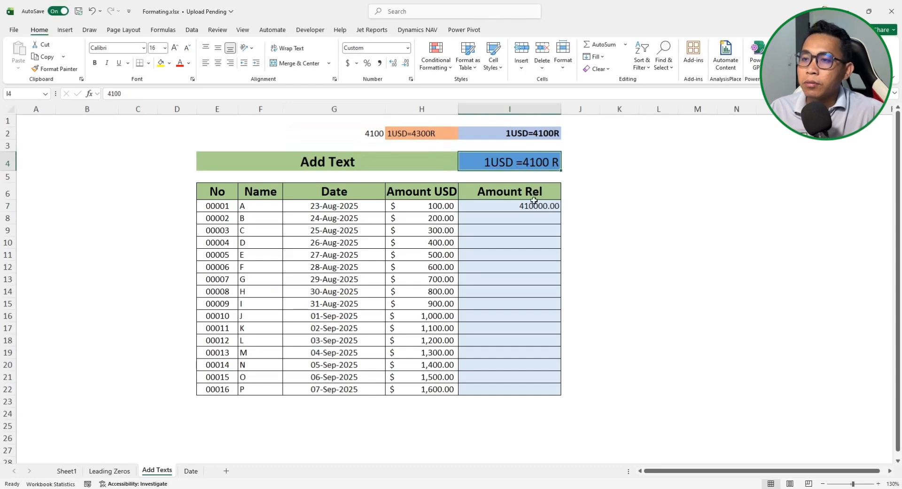
{"action": "left_click", "coordinate": [425, 133]}
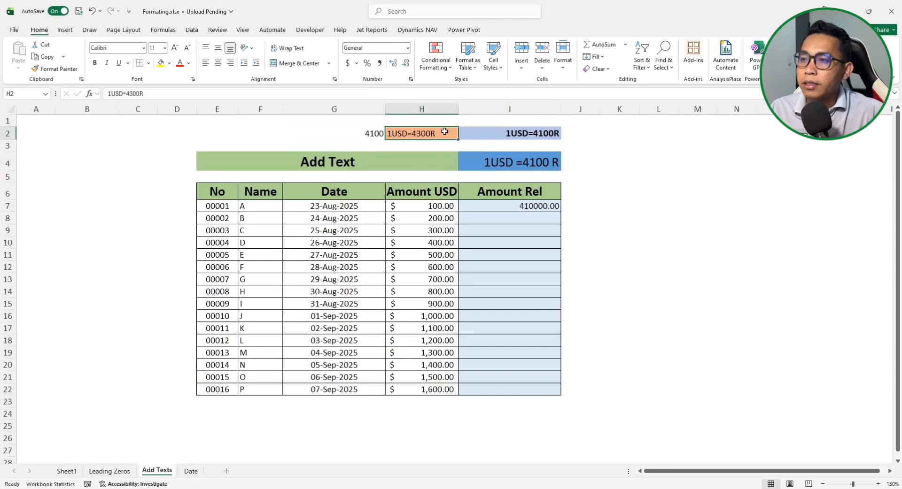
Fill the rate cell G2 with standard green
{"action": "left_click", "coordinate": [367, 133]}
{"action": "left_click", "coordinate": [170, 63]}
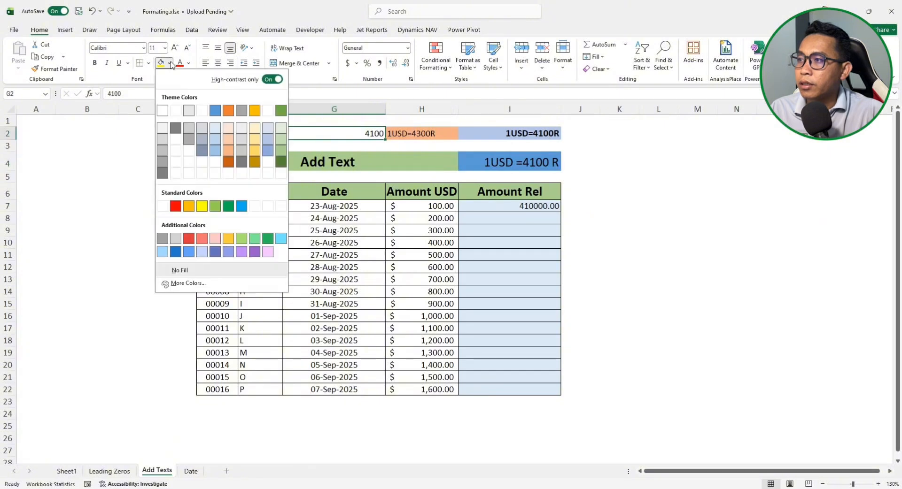
{"action": "left_click", "coordinate": [228, 206]}
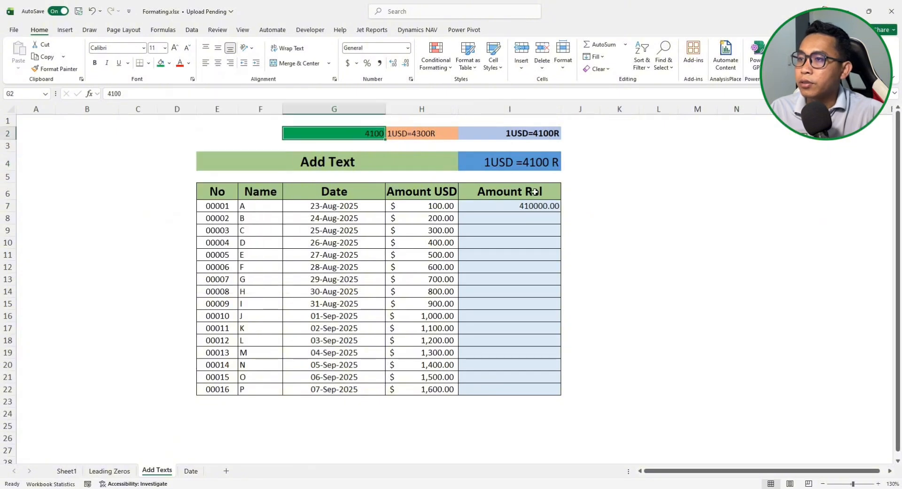
{"action": "left_click", "coordinate": [509, 205]}
{"action": "left_click", "coordinate": [359, 133]}
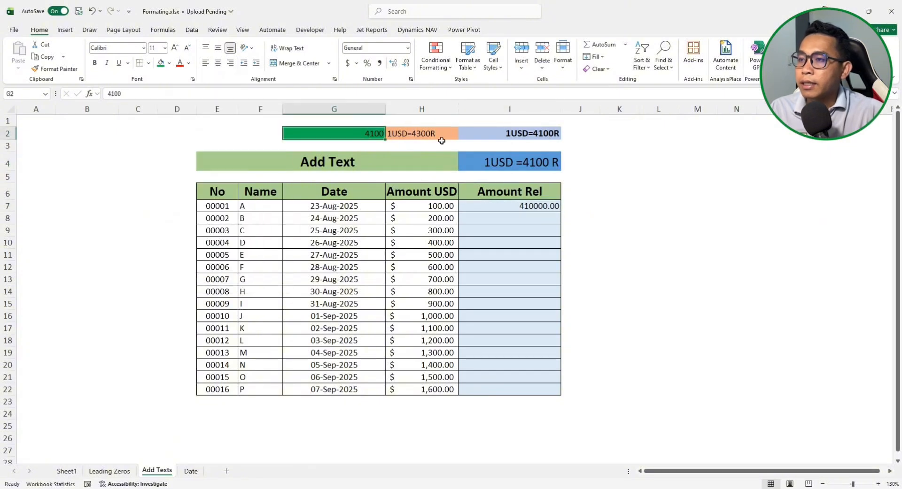
{"action": "left_click", "coordinate": [413, 135]}
{"action": "left_click", "coordinate": [353, 135]}
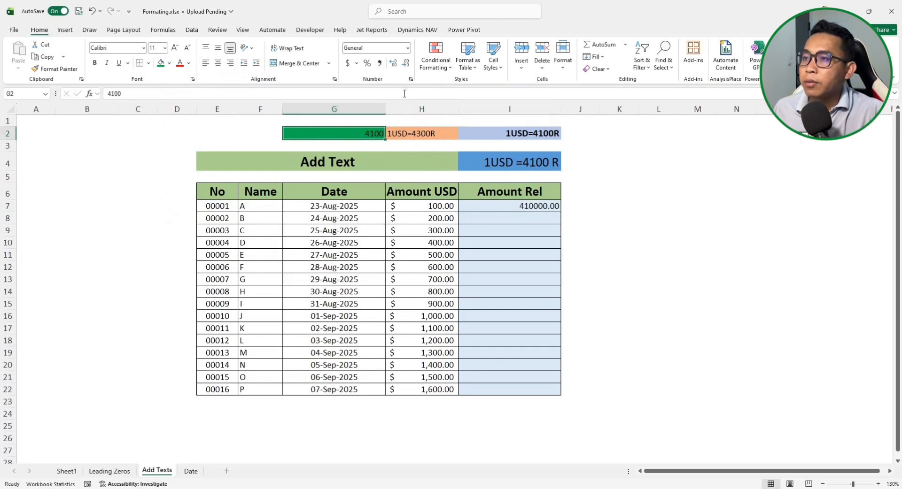
Give G2 the custom format "1USD="0"R" so 4100 shows as 1USD=4100R
{"action": "left_click", "coordinate": [411, 79]}
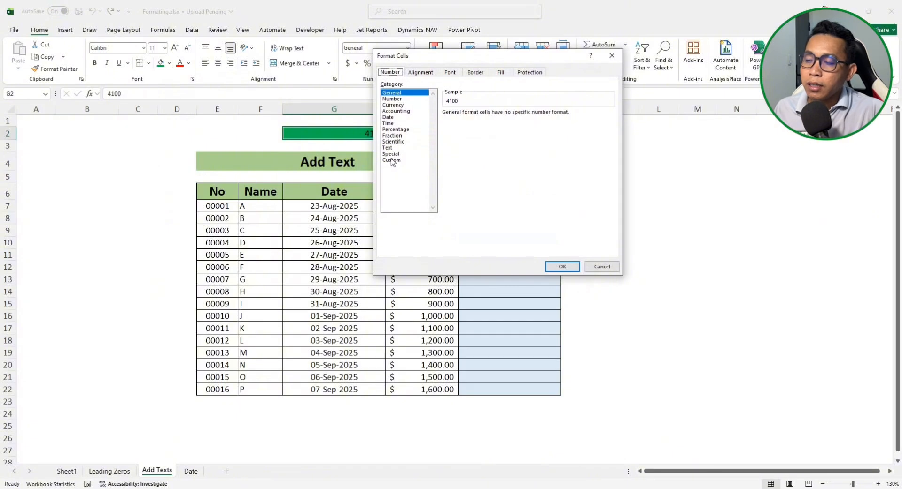
{"action": "left_click", "coordinate": [393, 160]}
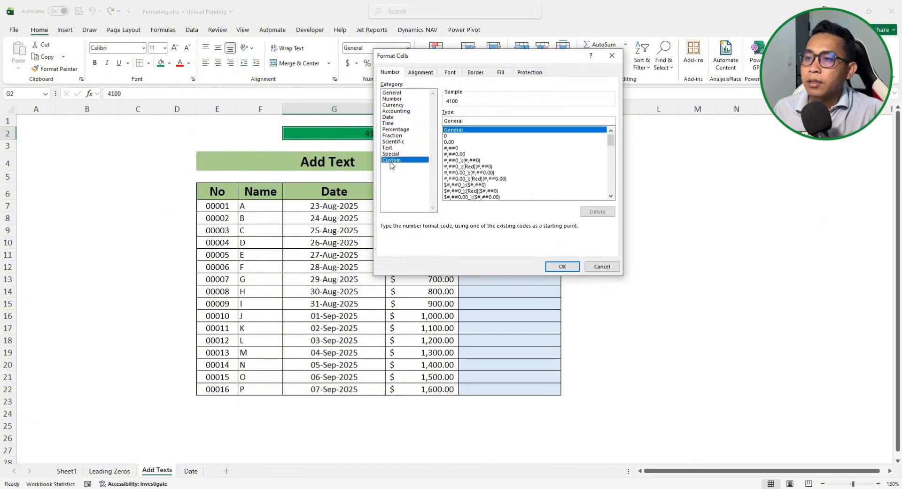
{"action": "double_click", "coordinate": [466, 121]}
{"action": "left_click_drag", "start_coordinate": [475, 59], "coordinate": [651, 71]}
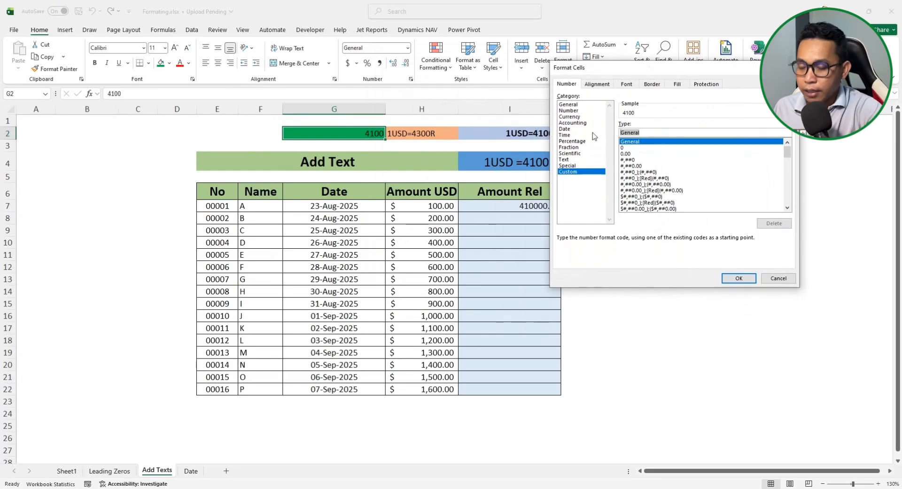
{"action": "type", "text": "\"1U"}
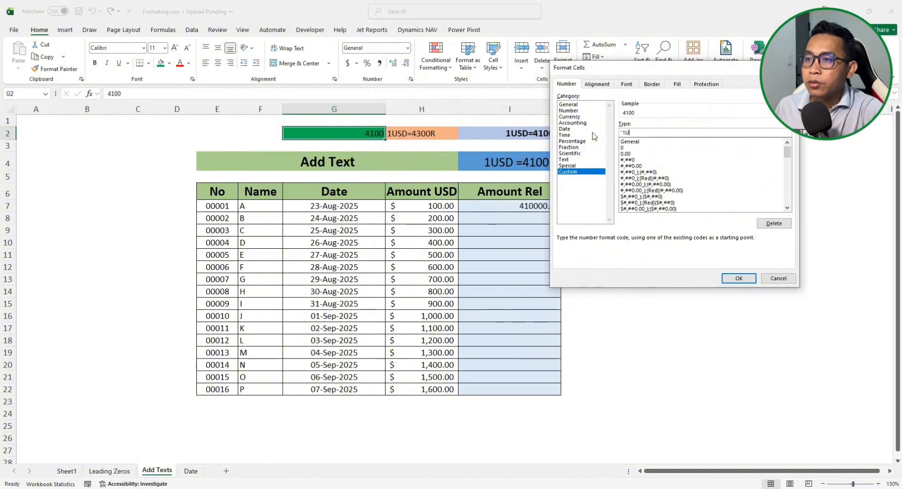
{"action": "type", "text": "SD=\"0\"R\""}
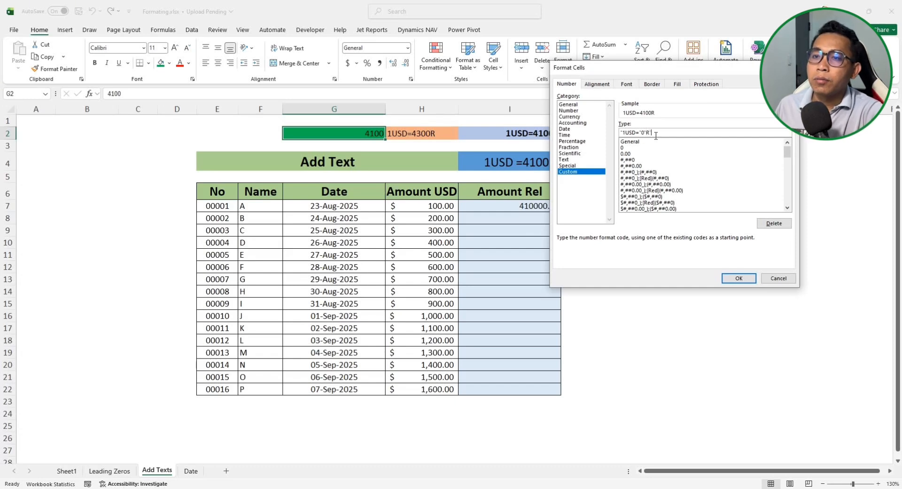
{"action": "left_click", "coordinate": [738, 278]}
{"action": "left_click", "coordinate": [487, 189]}
Check G2's stored value and change the rate to 4300
{"action": "left_click", "coordinate": [351, 134]}
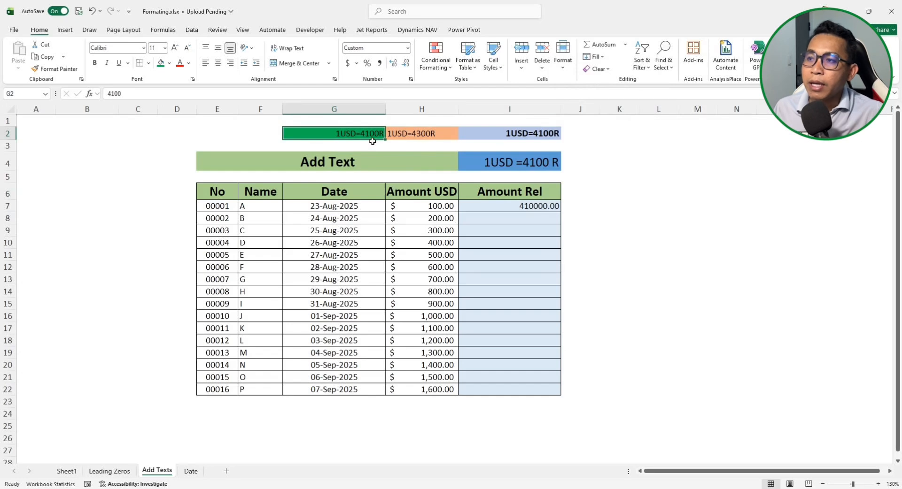
{"action": "left_click", "coordinate": [137, 94]}
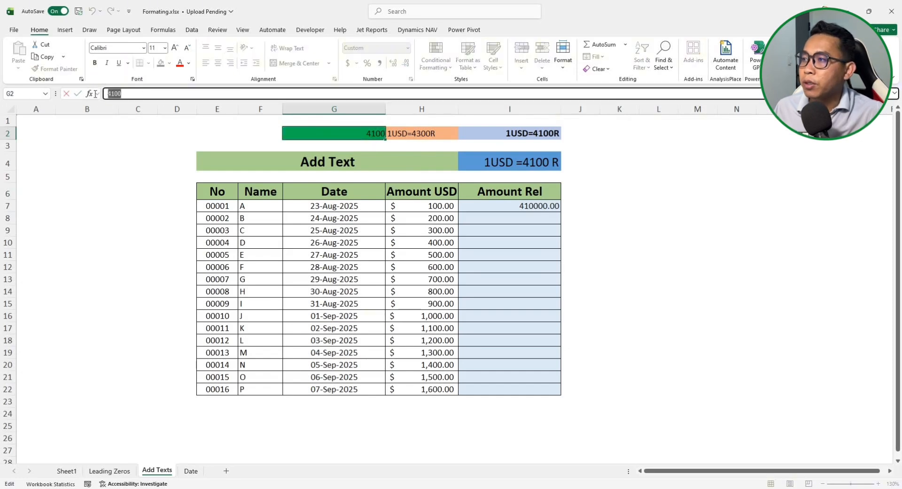
{"action": "left_click", "coordinate": [393, 147]}
{"action": "left_click", "coordinate": [362, 134]}
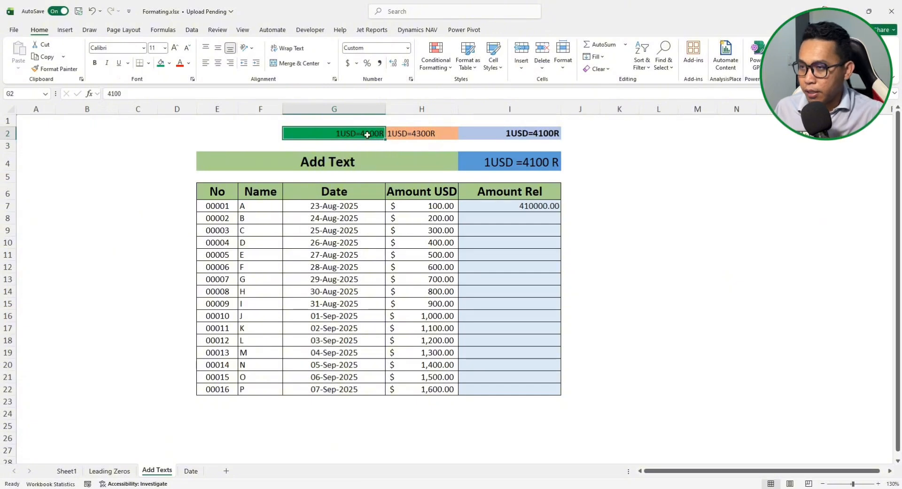
{"action": "type", "text": "4"}
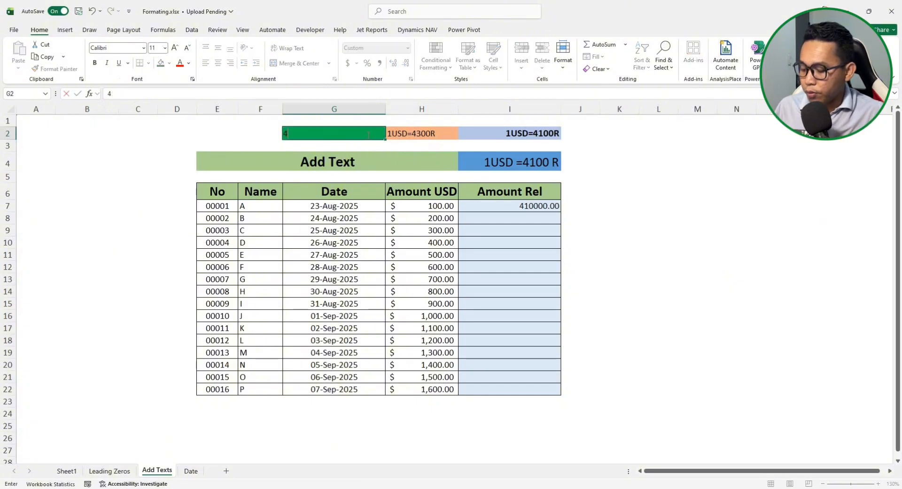
{"action": "type", "text": "300"}
{"action": "left_click", "coordinate": [490, 209]}
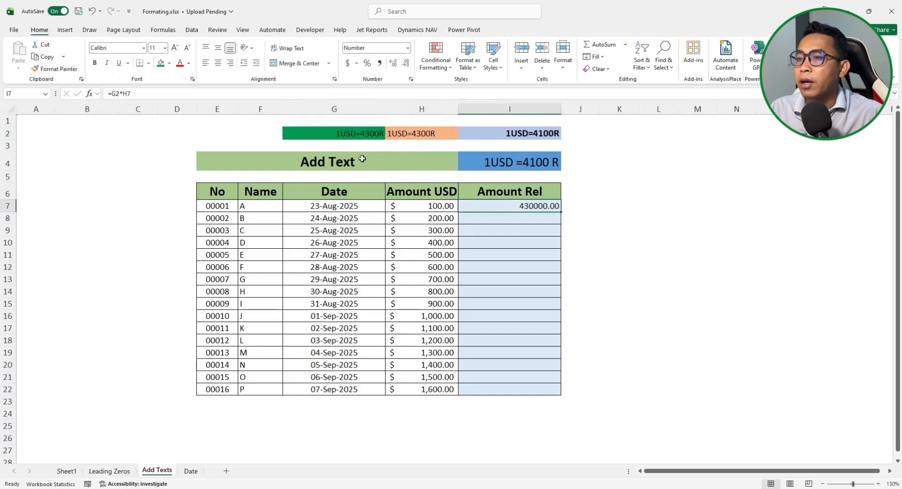
{"action": "left_click", "coordinate": [357, 134]}
Re-enter =G2*H7 in I7 to get 430000.00, then move to the Date sheet
{"action": "left_click", "coordinate": [548, 209]}
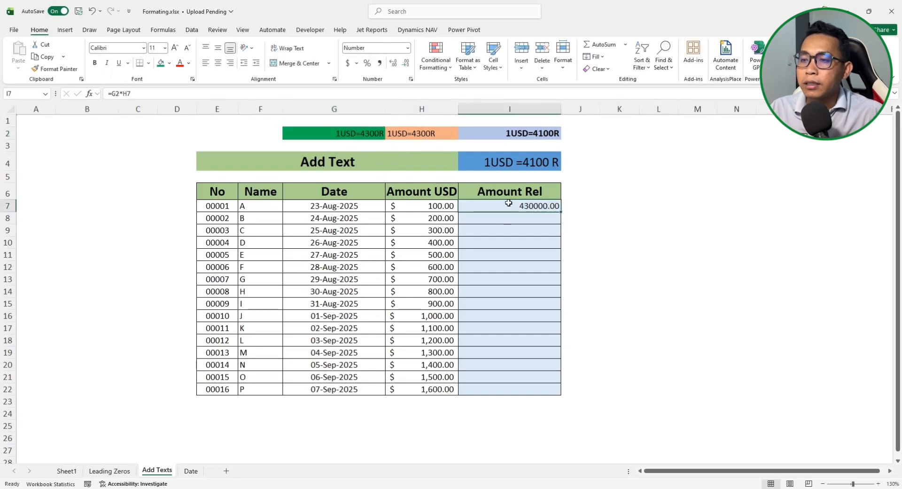
{"action": "type", "text": "=G2*H7"}
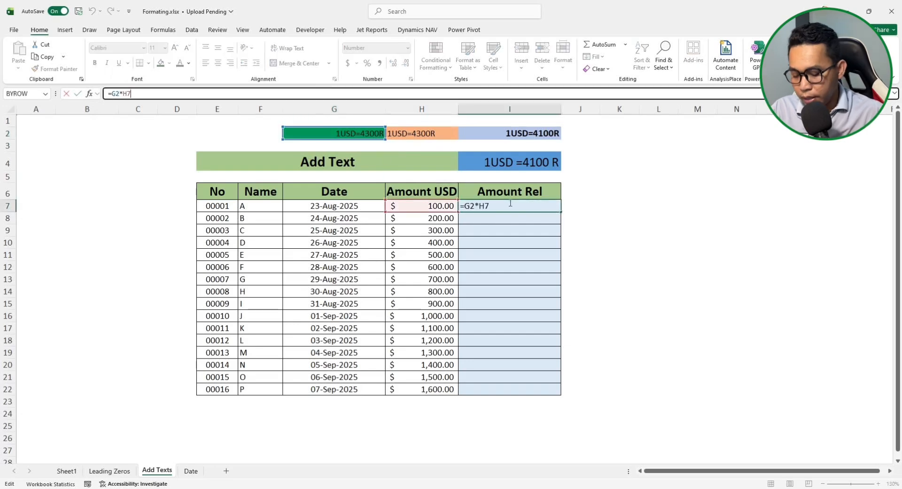
{"action": "key", "text": "Return"}
{"action": "left_click", "coordinate": [519, 207]}
{"action": "left_click", "coordinate": [513, 231]}
{"action": "left_click", "coordinate": [517, 207]}
{"action": "left_click", "coordinate": [416, 203]}
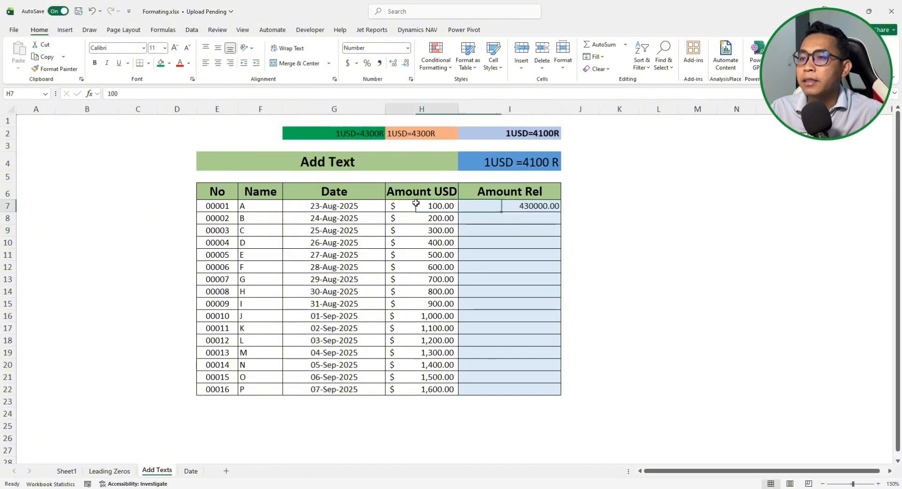
{"action": "left_click", "coordinate": [520, 164]}
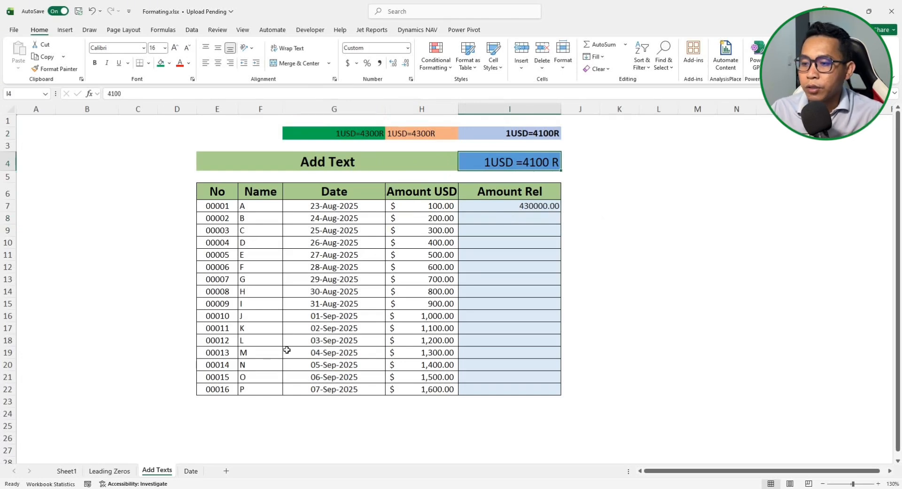
{"action": "left_click", "coordinate": [191, 471]}
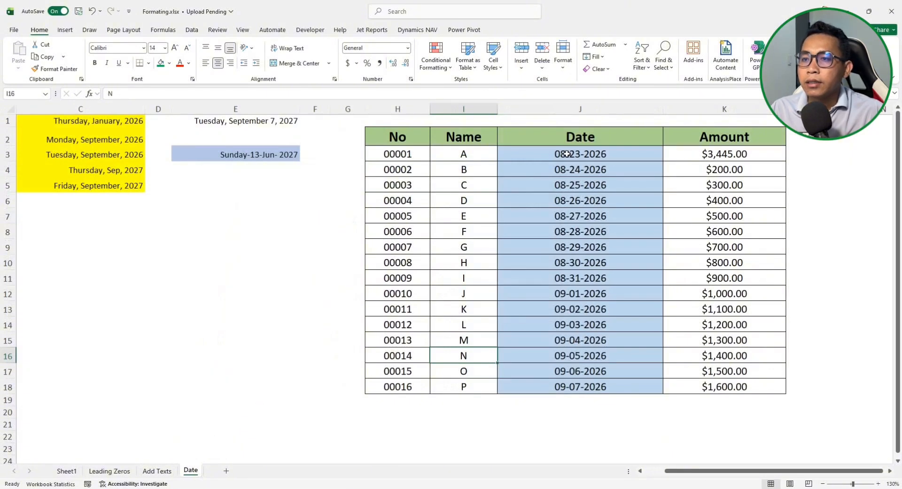
{"action": "left_click_drag", "start_coordinate": [567, 154], "coordinate": [568, 386]}
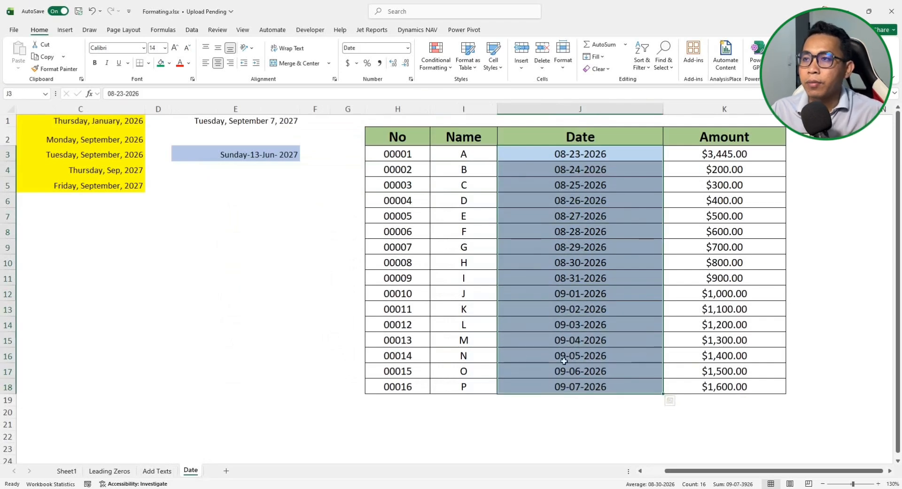
{"action": "left_click", "coordinate": [410, 79]}
{"action": "left_click_drag", "start_coordinate": [592, 57], "coordinate": [458, 43]}
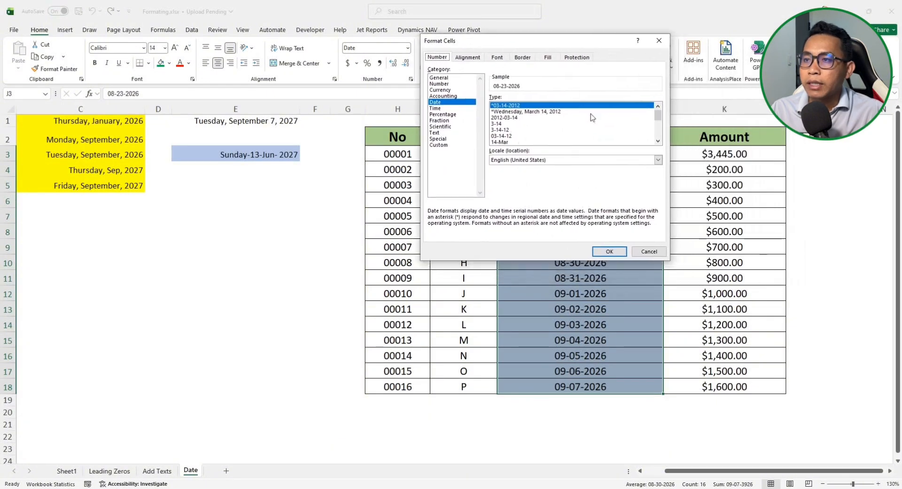
{"action": "left_click", "coordinate": [512, 112]}
{"action": "left_click", "coordinate": [507, 118]}
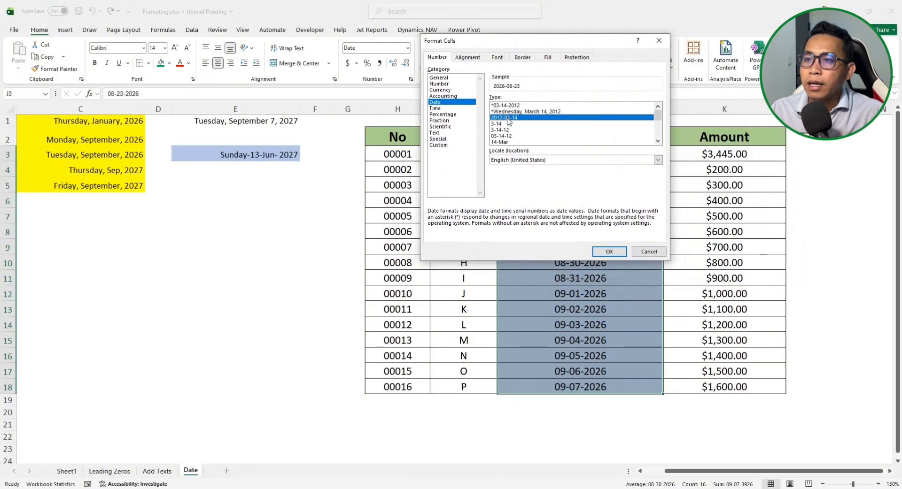
{"action": "left_click", "coordinate": [504, 124]}
{"action": "left_click", "coordinate": [505, 130]}
{"action": "left_click", "coordinate": [505, 137]}
{"action": "left_click", "coordinate": [506, 142]}
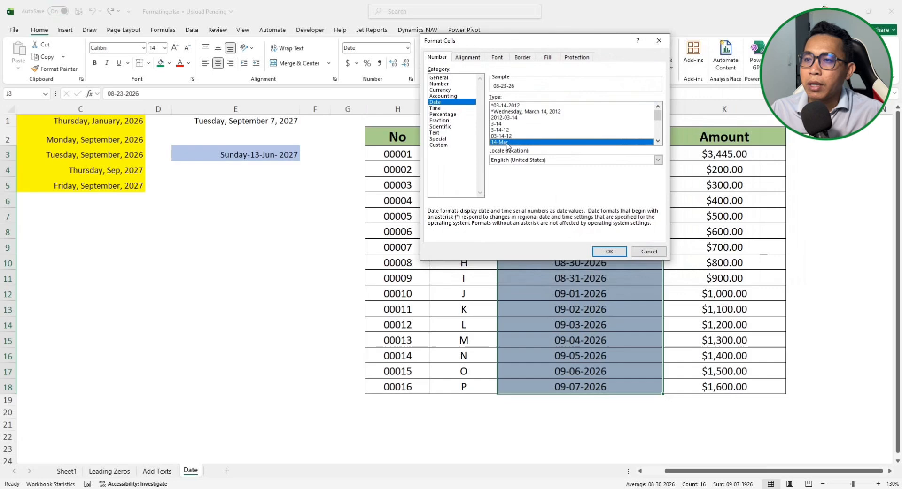
{"action": "left_click", "coordinate": [658, 141]}
{"action": "left_click", "coordinate": [657, 141]}
{"action": "left_click", "coordinate": [658, 141]}
{"action": "left_click", "coordinate": [511, 130]}
{"action": "left_click", "coordinate": [505, 136]}
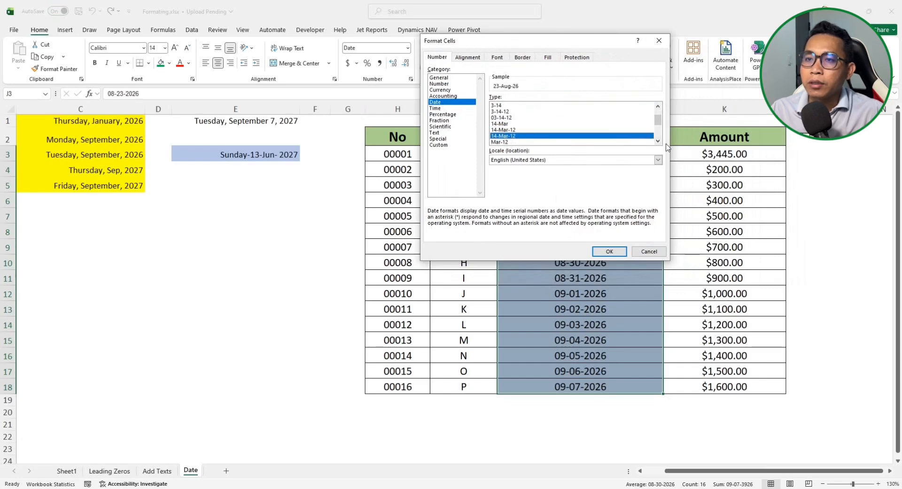
{"action": "left_click", "coordinate": [657, 141]}
{"action": "left_click", "coordinate": [657, 142]}
{"action": "left_click", "coordinate": [657, 142]}
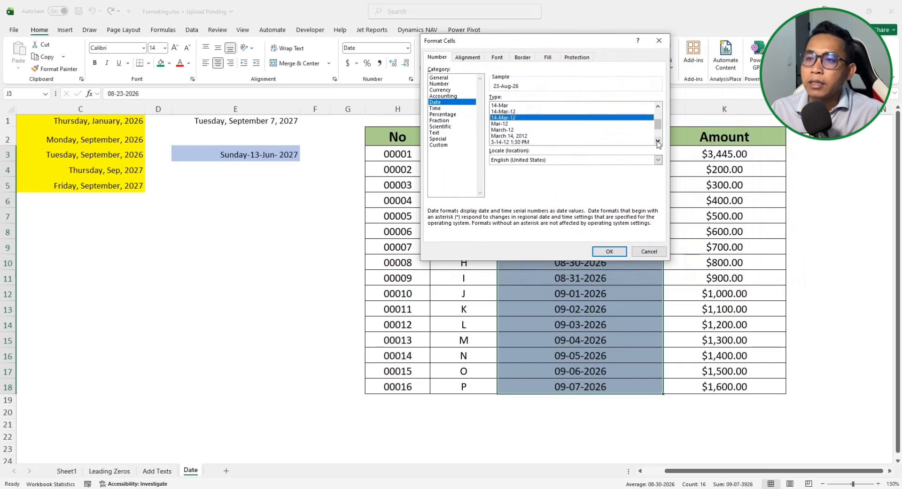
{"action": "left_click", "coordinate": [657, 142]}
{"action": "left_click", "coordinate": [657, 142]}
{"action": "left_click", "coordinate": [657, 142]}
{"action": "left_click", "coordinate": [659, 108]}
{"action": "left_click", "coordinate": [659, 107]}
{"action": "left_click", "coordinate": [659, 108]}
{"action": "left_click", "coordinate": [658, 107]}
{"action": "left_click", "coordinate": [657, 107]}
{"action": "left_click", "coordinate": [658, 106]}
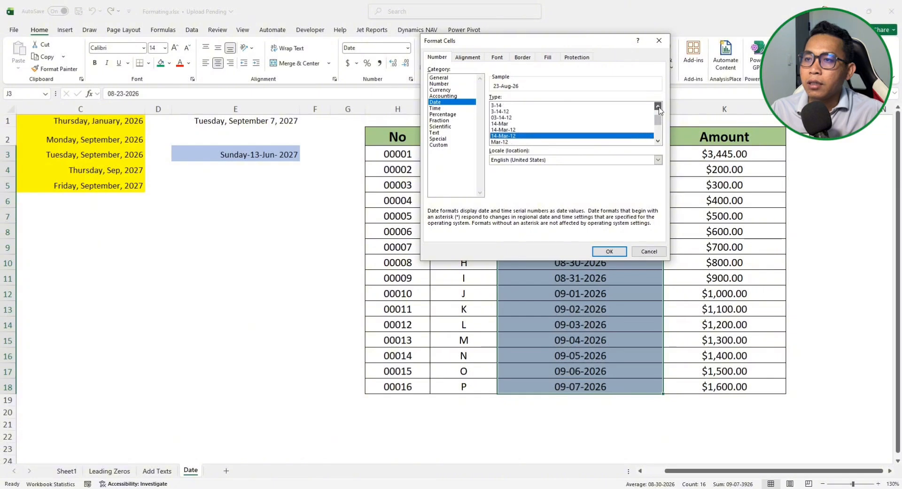
{"action": "left_click", "coordinate": [511, 130]}
{"action": "left_click", "coordinate": [604, 248]}
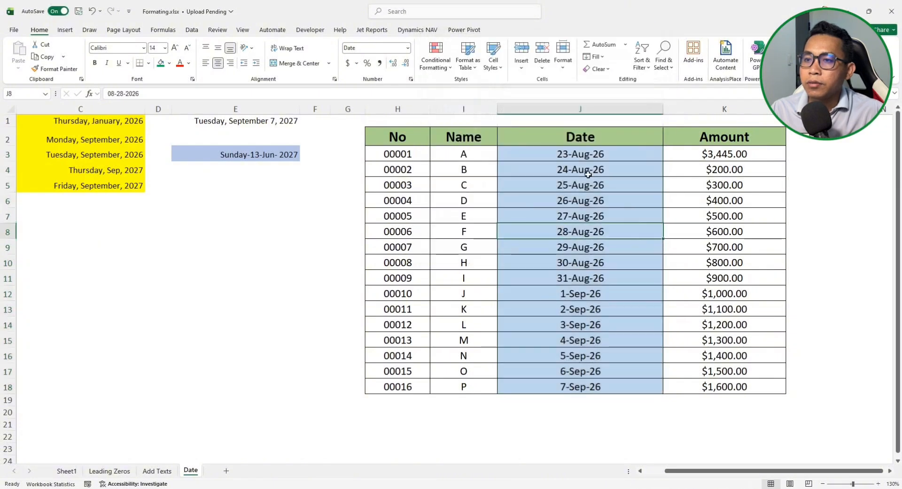
{"action": "left_click_drag", "start_coordinate": [582, 309], "coordinate": [585, 294]}
{"action": "left_click_drag", "start_coordinate": [601, 154], "coordinate": [601, 387]}
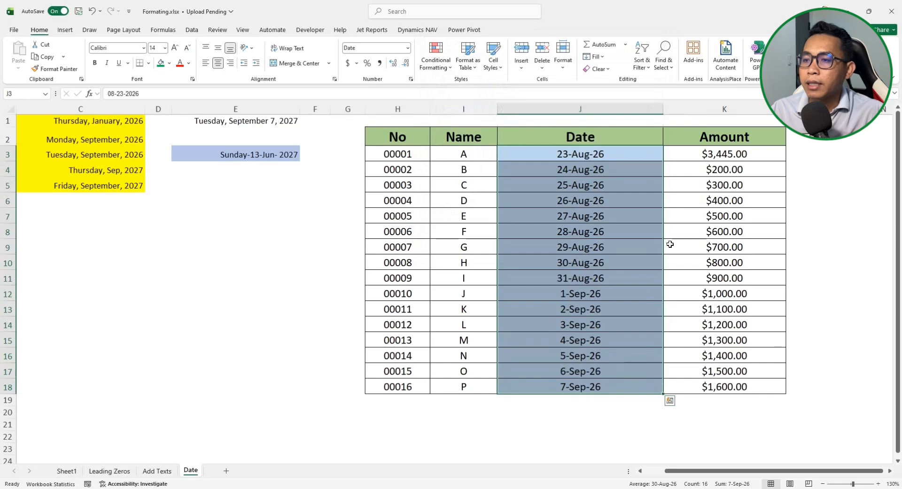
{"action": "left_click", "coordinate": [265, 156]}
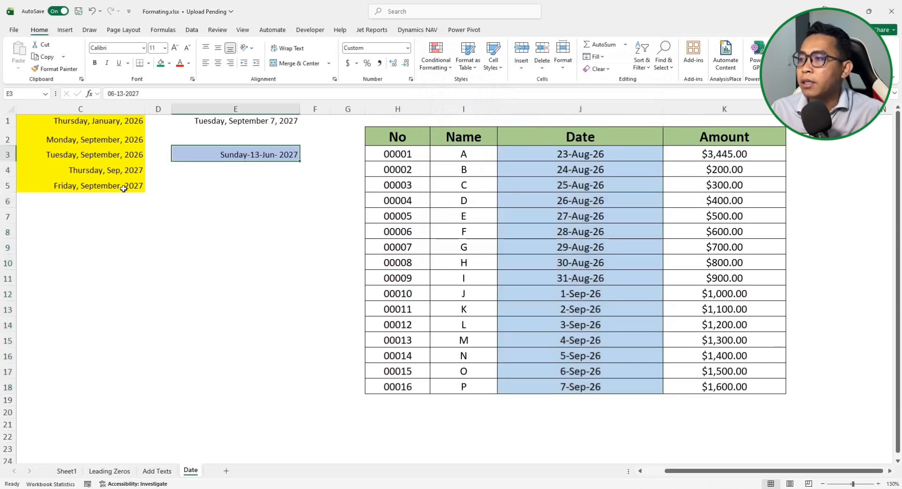
{"action": "left_click", "coordinate": [251, 120]}
{"action": "left_click_drag", "start_coordinate": [277, 169], "coordinate": [282, 158]}
{"action": "left_click", "coordinate": [282, 156]}
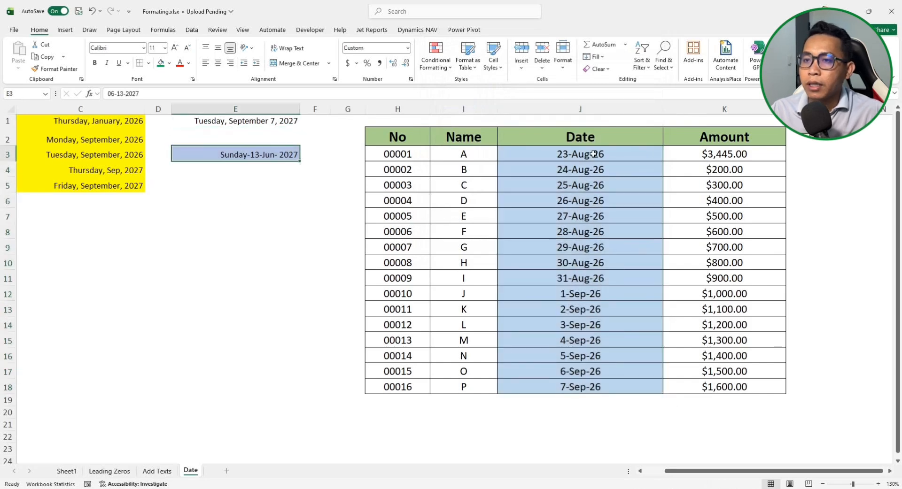
{"action": "left_click_drag", "start_coordinate": [593, 153], "coordinate": [548, 388]}
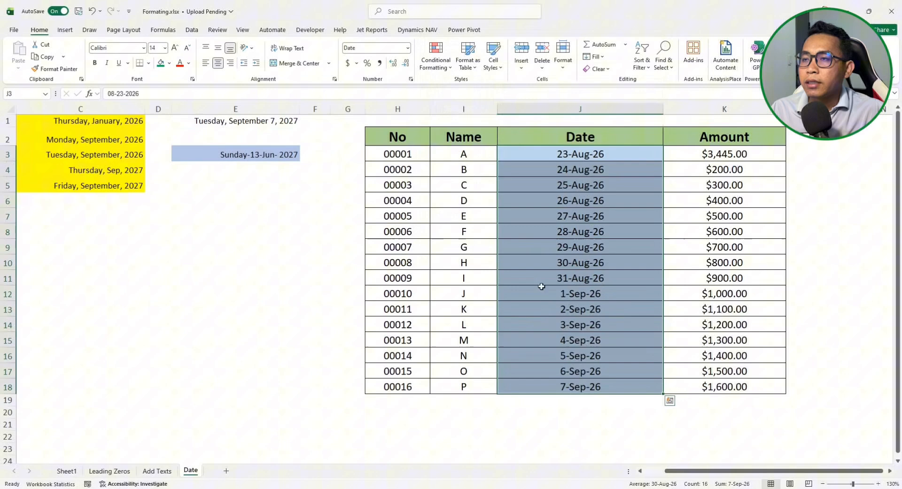
{"action": "left_click", "coordinate": [410, 79]}
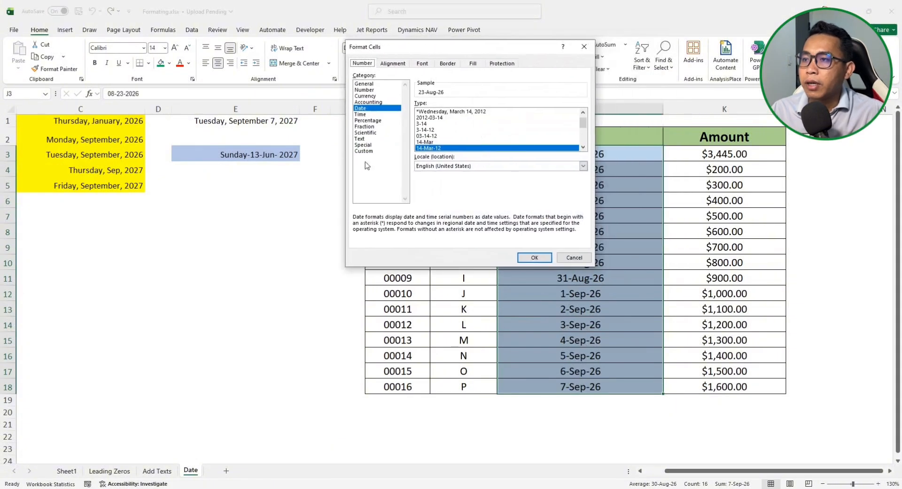
Switch the date format to the Custom category and delete the existing Type code
{"action": "left_click", "coordinate": [364, 151]}
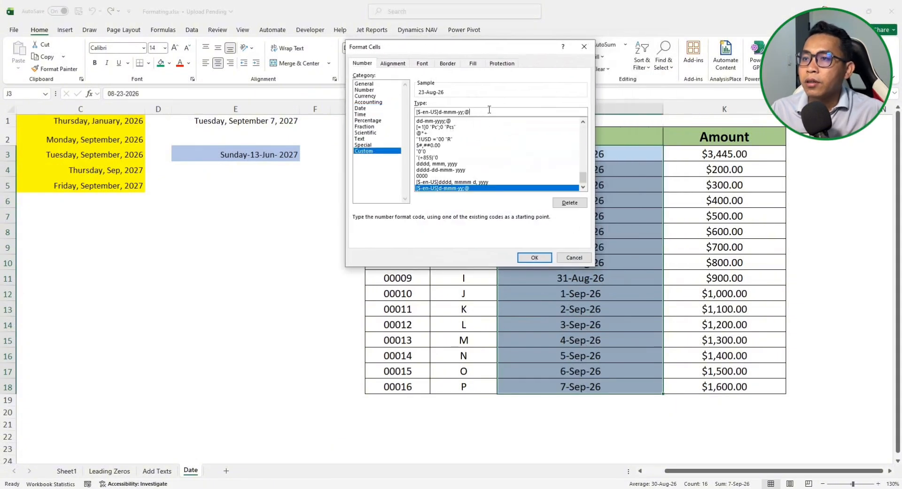
{"action": "left_click_drag", "start_coordinate": [488, 112], "coordinate": [415, 112]}
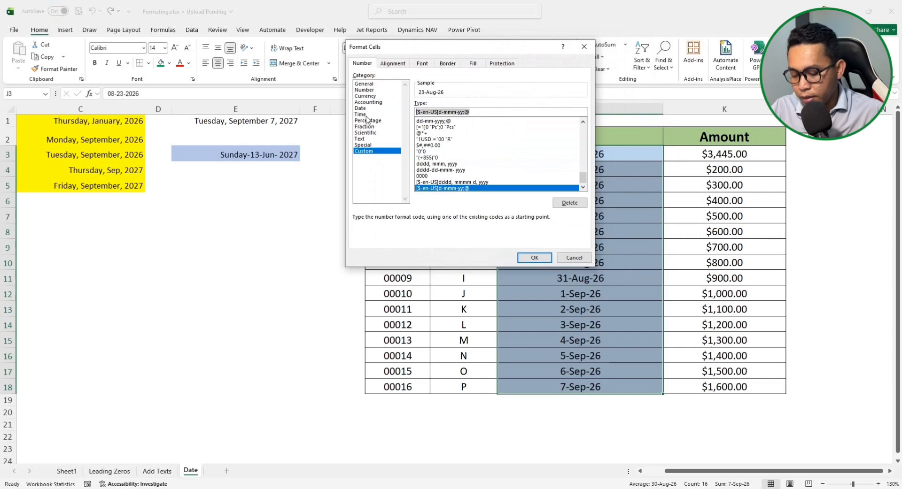
{"action": "key", "text": "BackSpace"}
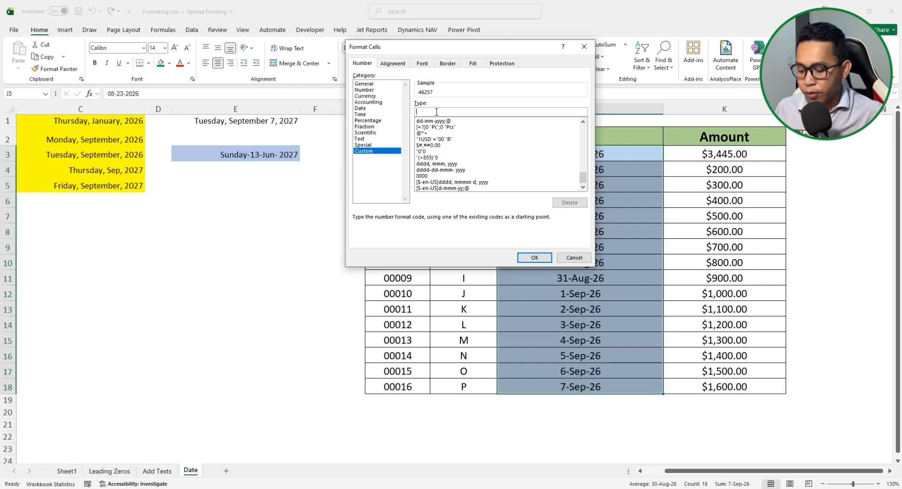
Apply the custom code dd-mm-yyyy to the dates and check the results, e.g. 23-08-2026
{"action": "type", "text": "dd-"}
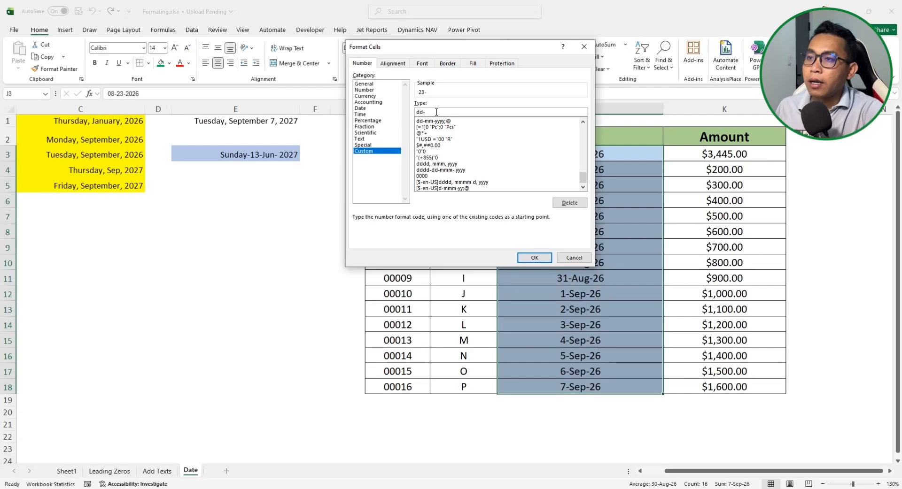
{"action": "type", "text": "mm-"}
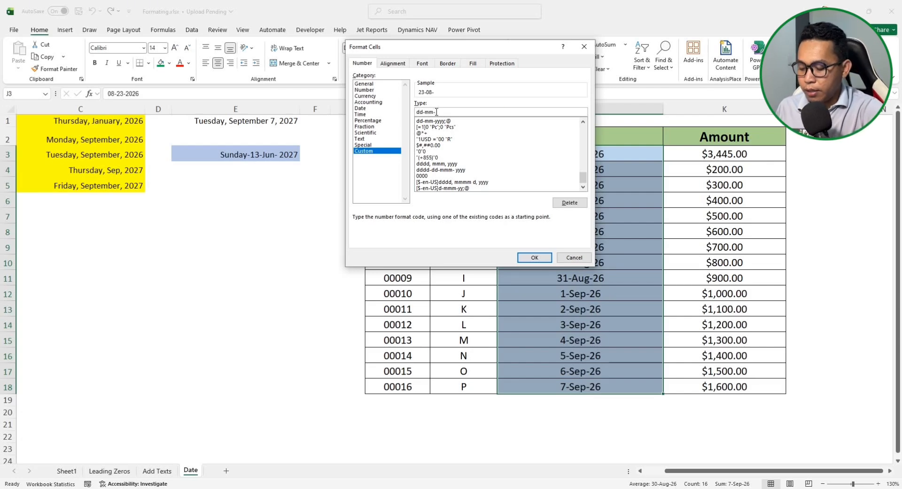
{"action": "type", "text": "yyyy"}
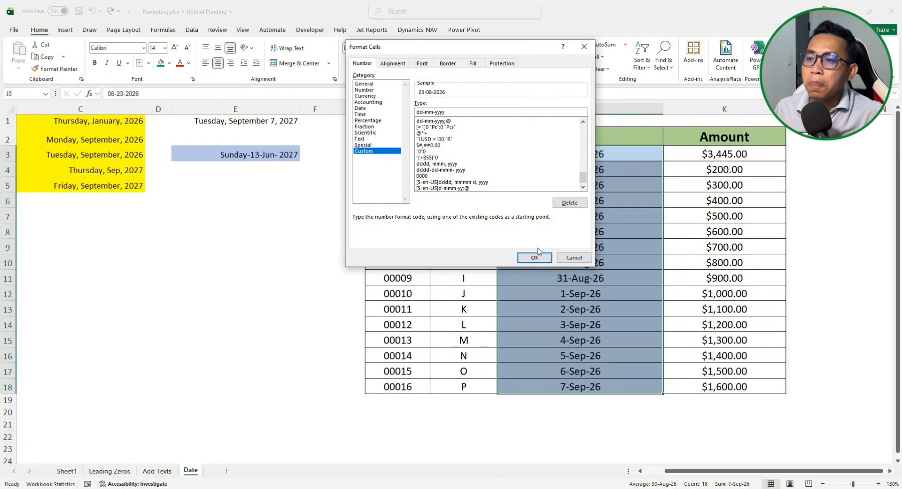
{"action": "left_click", "coordinate": [535, 257]}
{"action": "left_click", "coordinate": [545, 263]}
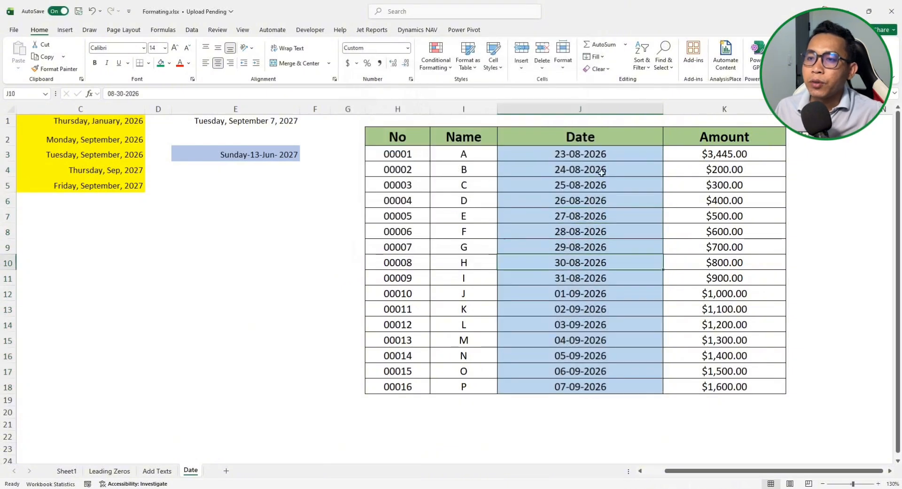
{"action": "left_click_drag", "start_coordinate": [600, 155], "coordinate": [668, 401]}
{"action": "left_click", "coordinate": [561, 303]}
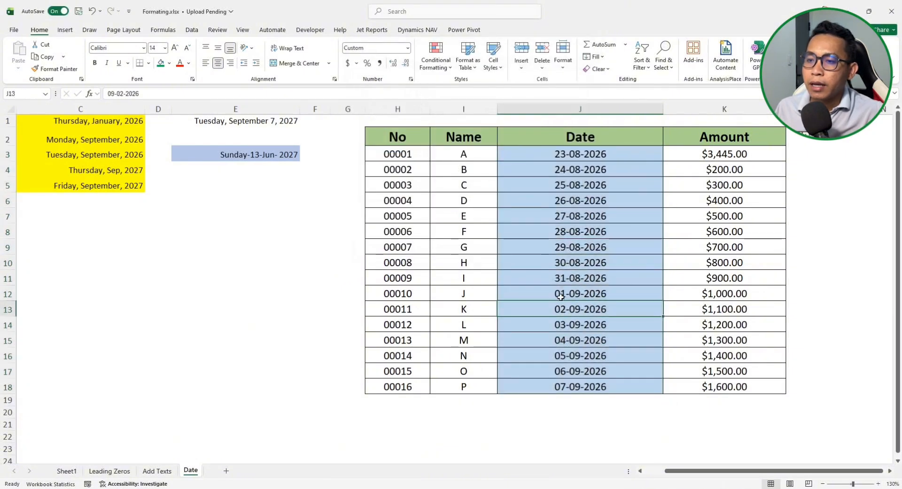
{"action": "left_click", "coordinate": [561, 297]}
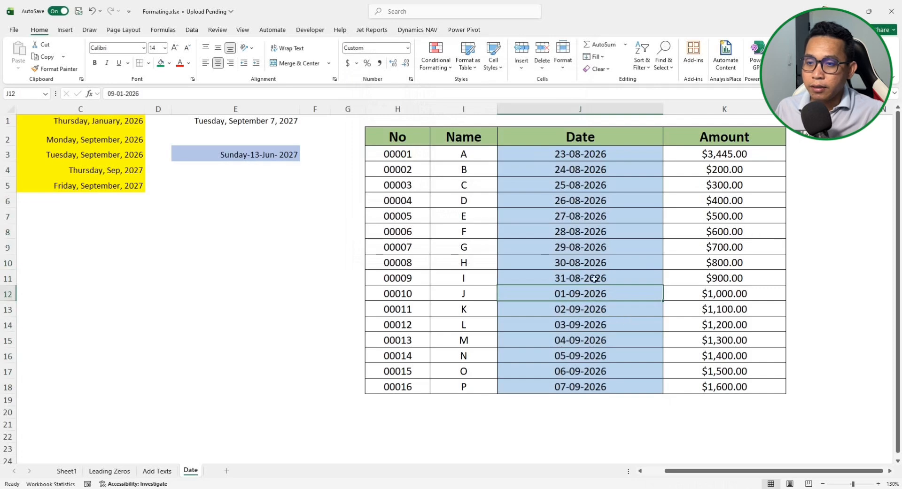
Reselect the dates in J3:J18 and bring up Format Cells again
{"action": "left_click", "coordinate": [587, 152]}
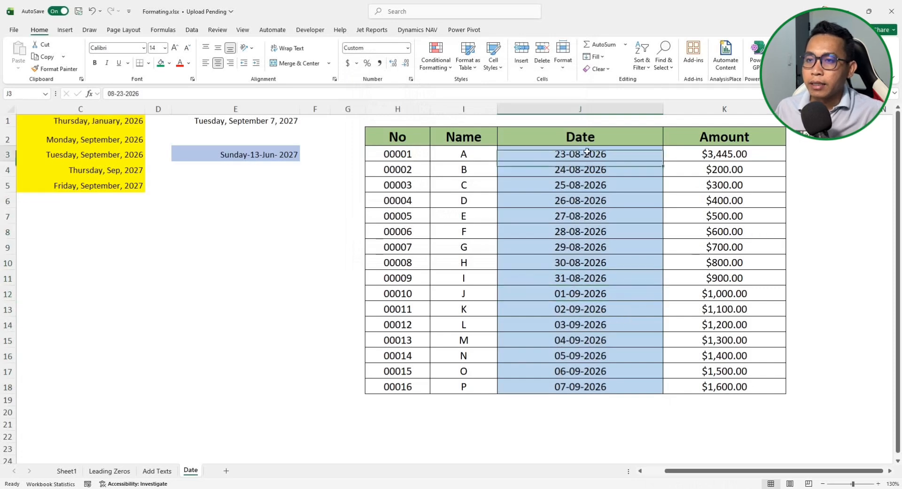
{"action": "left_click_drag", "start_coordinate": [587, 152], "coordinate": [596, 390]}
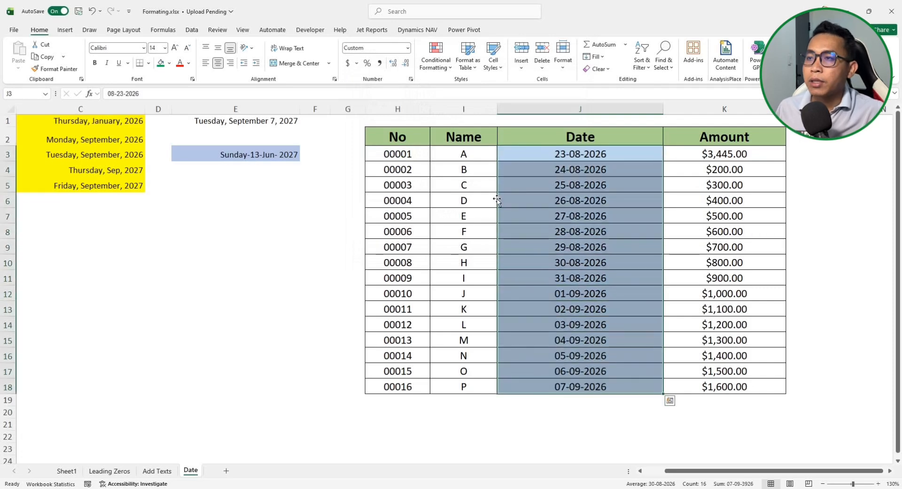
{"action": "left_click", "coordinate": [410, 79]}
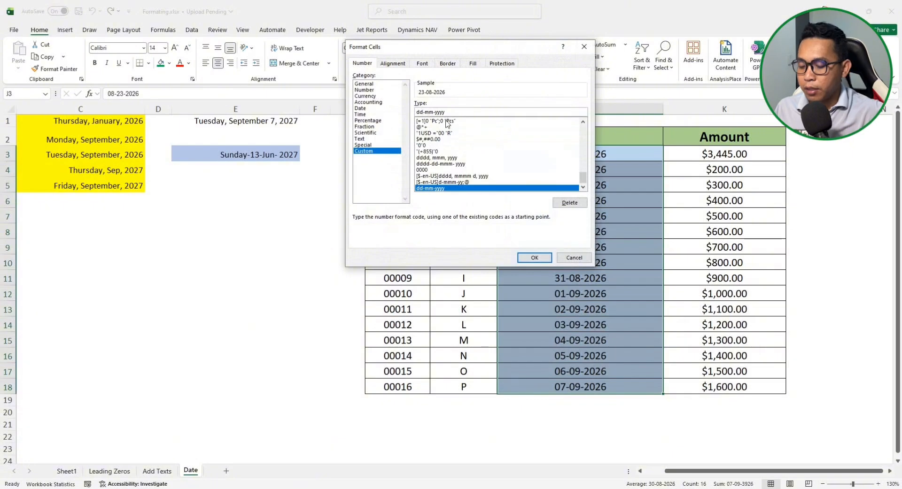
Change the date code to dddd-mmm-yyyy, e.g. Sunday-Aug-2026, and reselect J3:J18
{"action": "type", "text": "dd-"}
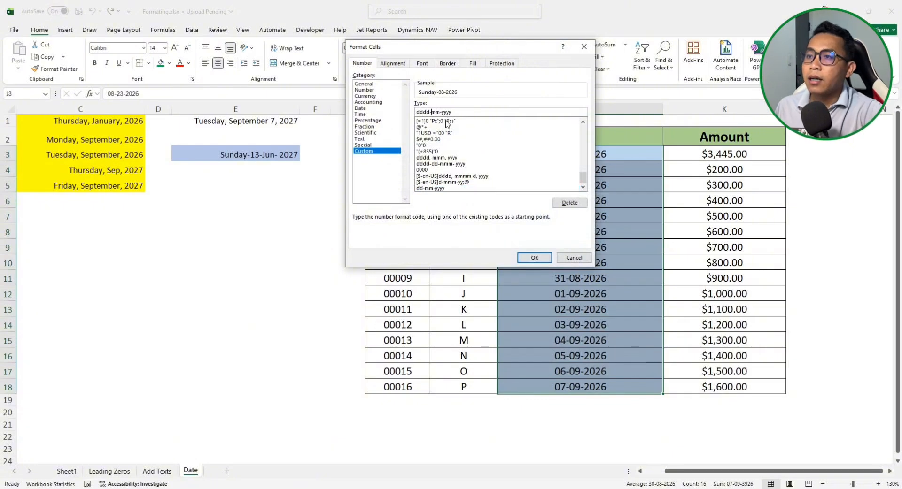
{"action": "type", "text": "m"}
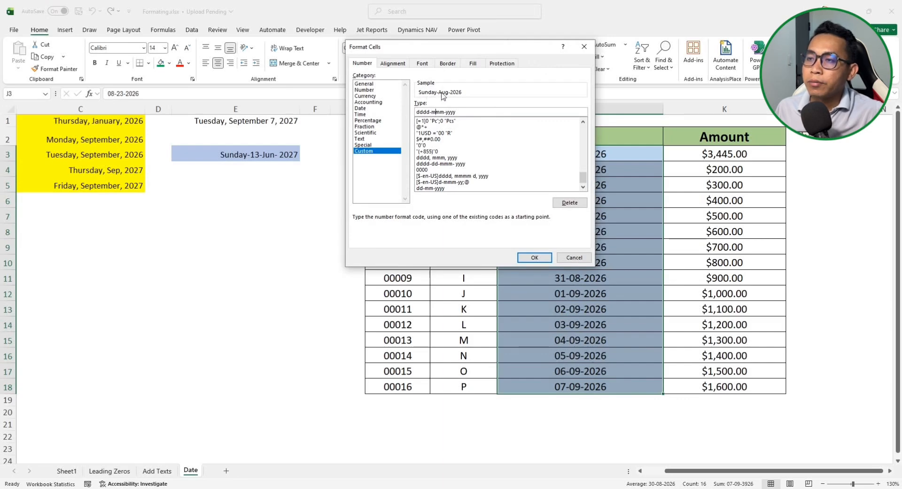
{"action": "left_click", "coordinate": [535, 257]}
{"action": "left_click_drag", "start_coordinate": [582, 155], "coordinate": [583, 386]}
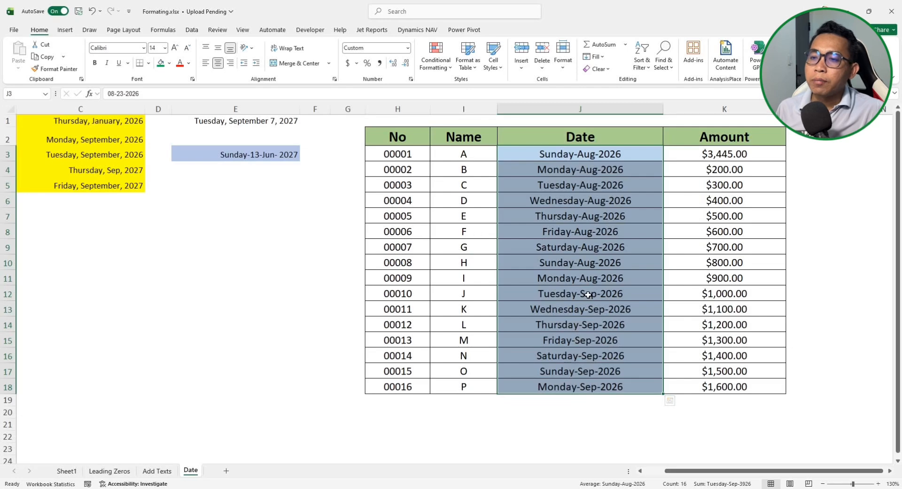
{"action": "left_click", "coordinate": [566, 233]}
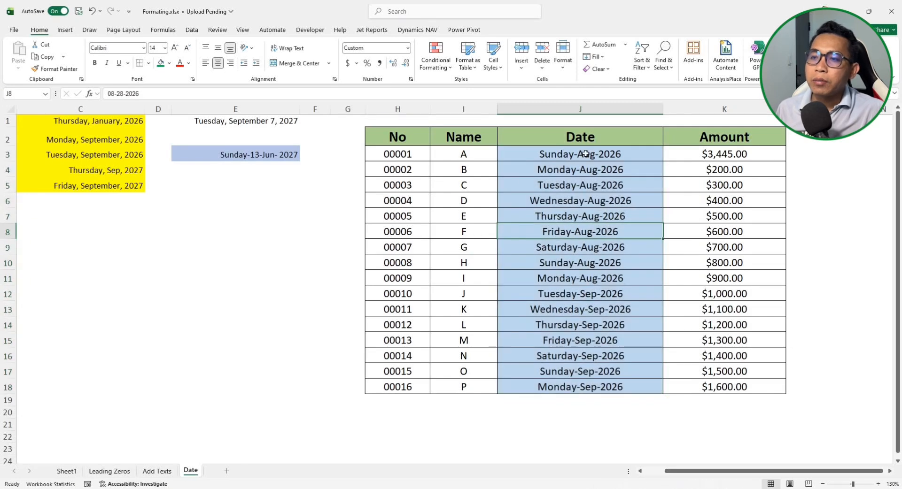
{"action": "left_click_drag", "start_coordinate": [586, 161], "coordinate": [583, 388]}
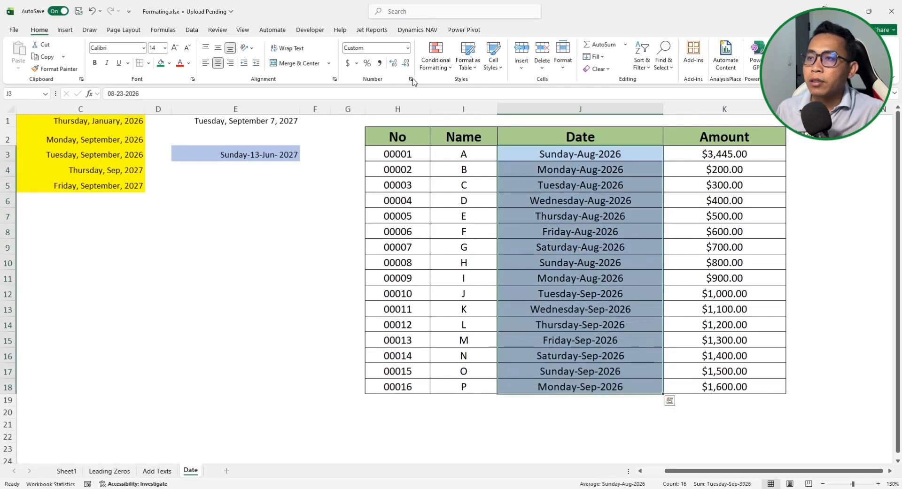
Edit the date code to dddd,dd-mmm-yyyy so dates read like Sunday,23-Aug-2026
{"action": "key", "text": "ctrl+1"}
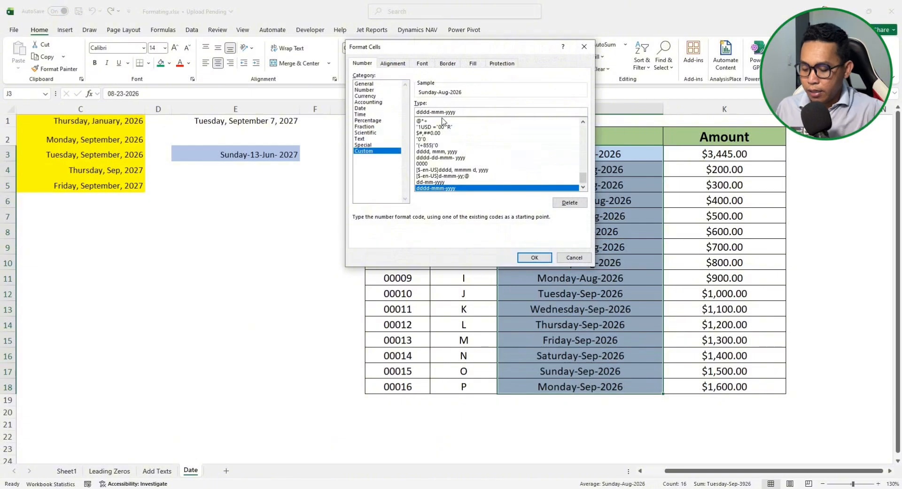
{"action": "type", "text": ",dd"}
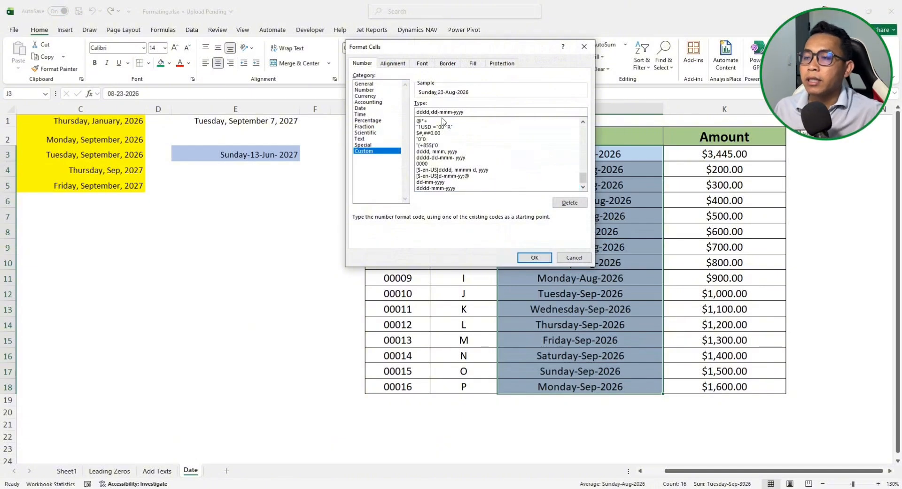
{"action": "left_click", "coordinate": [534, 258]}
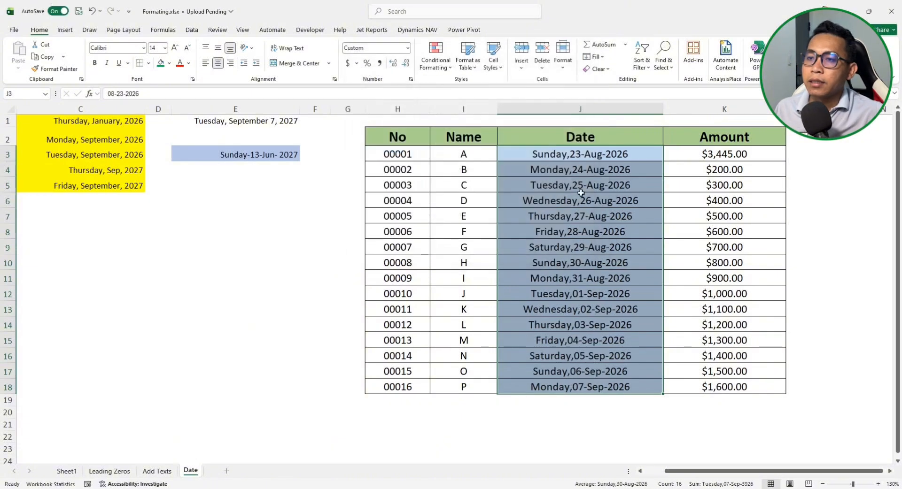
Check the reformatted dates down to the last row, then go to the Add Texts sheet
{"action": "left_click", "coordinate": [576, 154]}
{"action": "left_click_drag", "start_coordinate": [581, 193], "coordinate": [586, 156]}
{"action": "left_click", "coordinate": [583, 185]}
{"action": "left_click_drag", "start_coordinate": [591, 264], "coordinate": [593, 278]}
{"action": "left_click", "coordinate": [590, 374]}
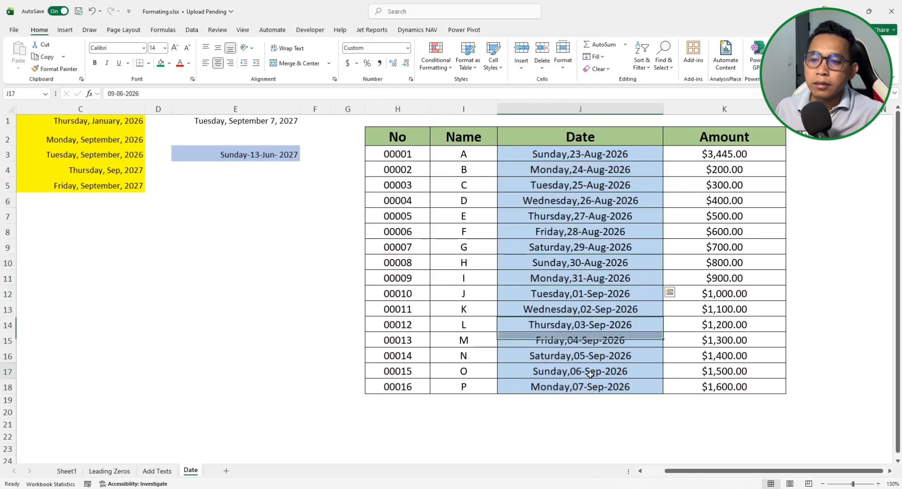
{"action": "left_click", "coordinate": [580, 387]}
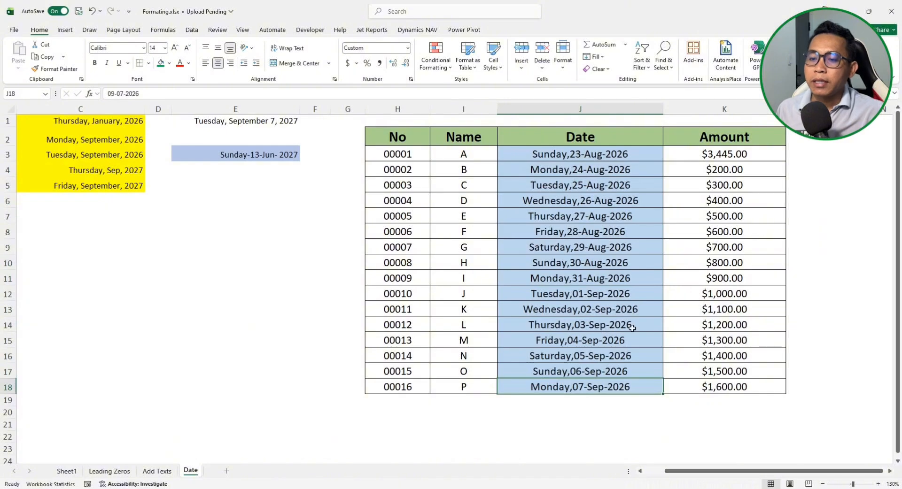
{"action": "left_click", "coordinate": [157, 471]}
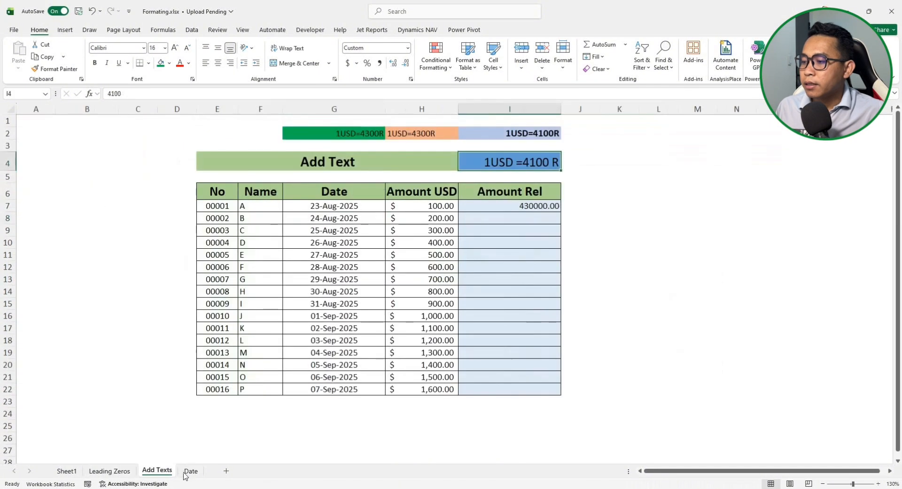